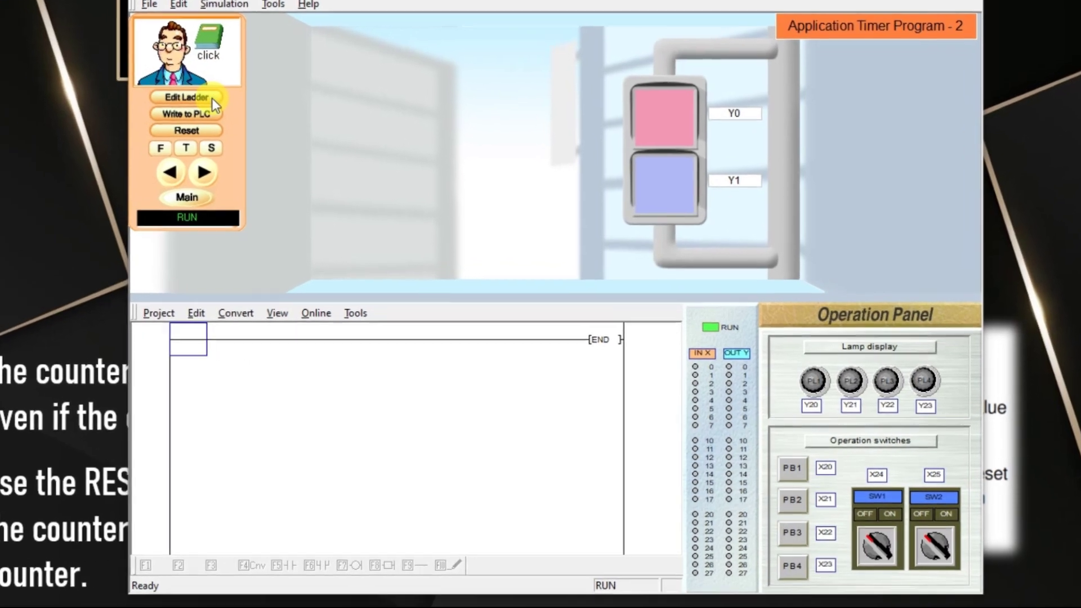
# - Switch to ladder editing and place normally open contact X024 on the first rung
pyautogui.click(222, 119)
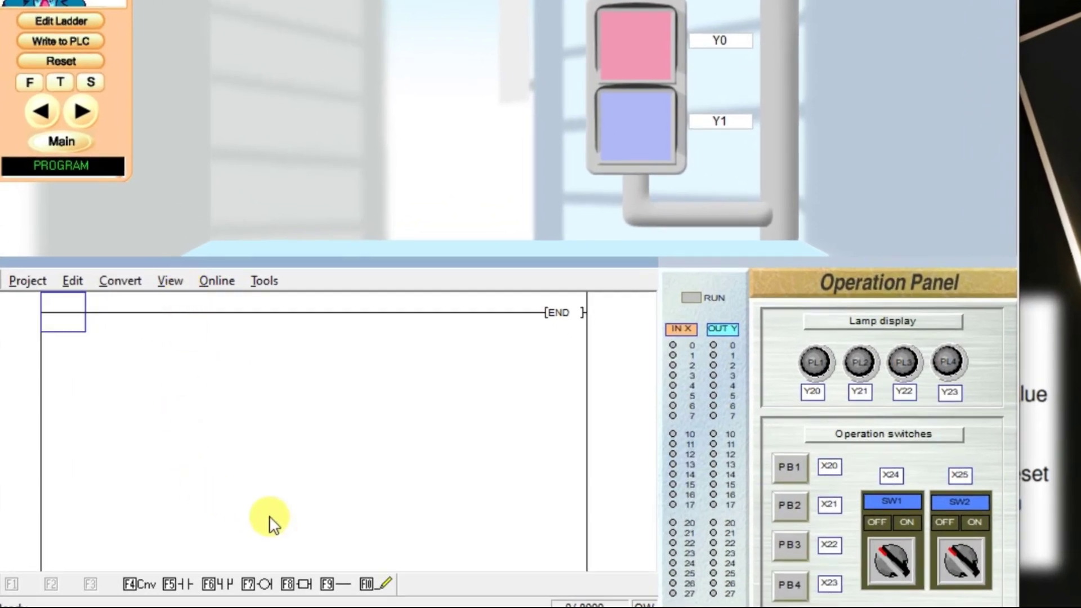
pyautogui.click(183, 585)
pyautogui.write('x')
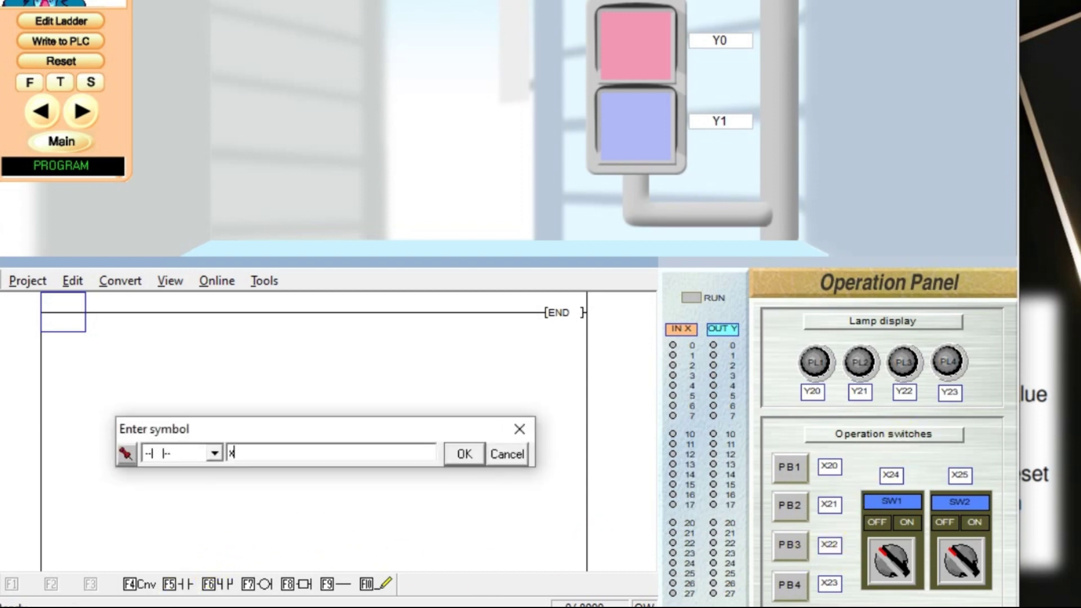
pyautogui.write('24')
pyautogui.click(448, 454)
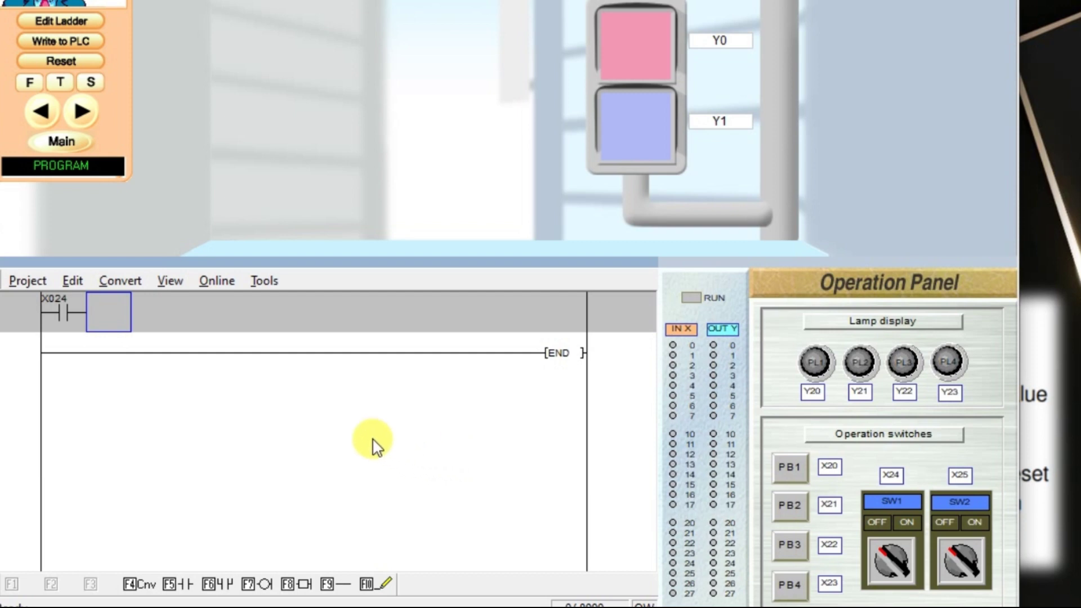
# - Add counter coil C0 with preset K5 to the X024 rung
pyautogui.click(265, 586)
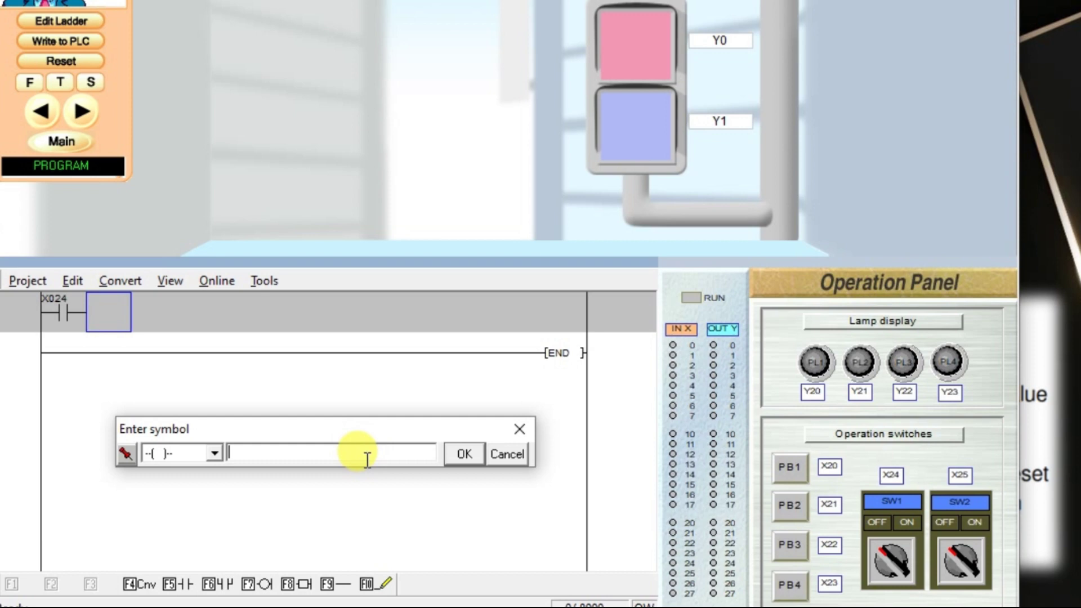
pyautogui.write('C')
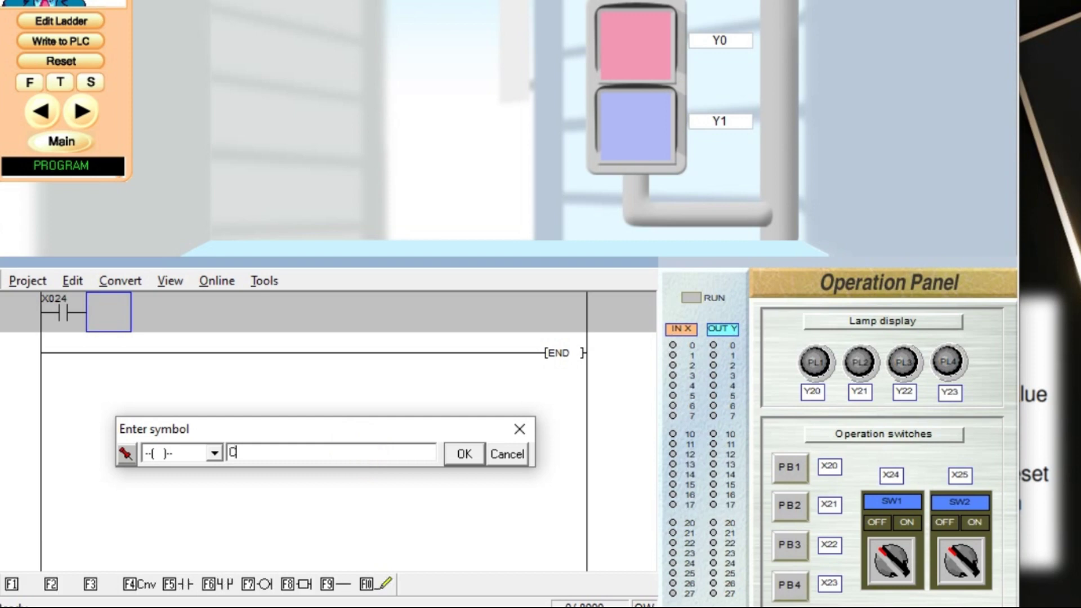
pyautogui.write('0')
pyautogui.press('shift')
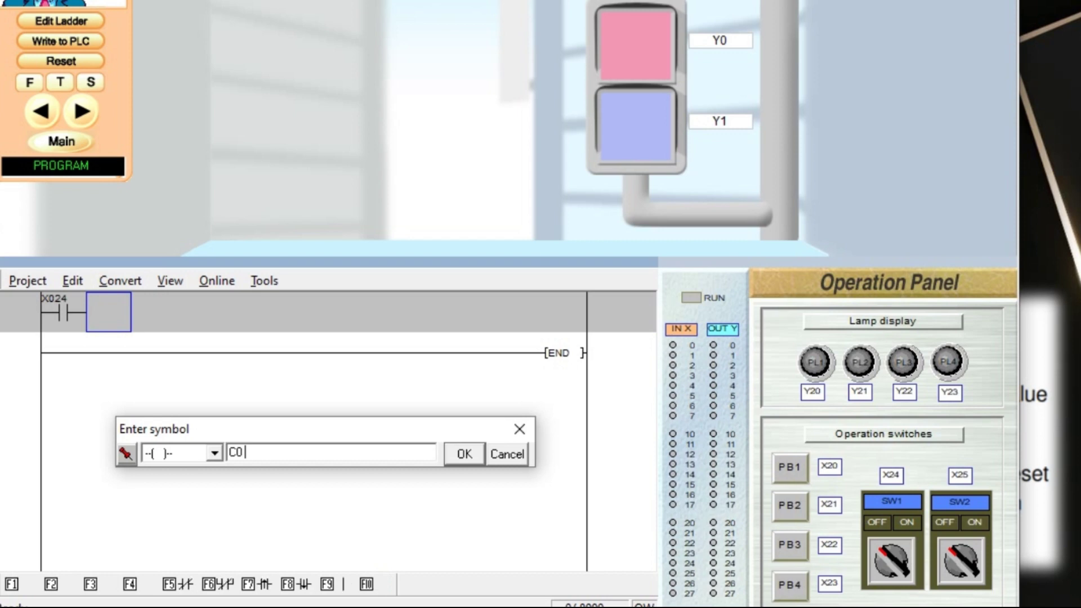
pyautogui.write('K')
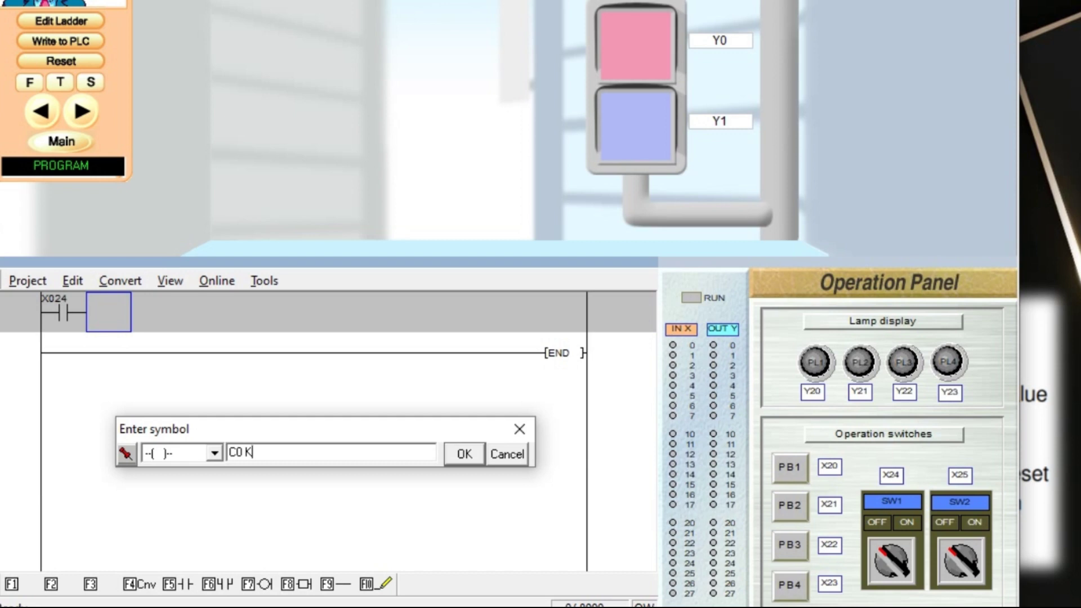
pyautogui.write('5')
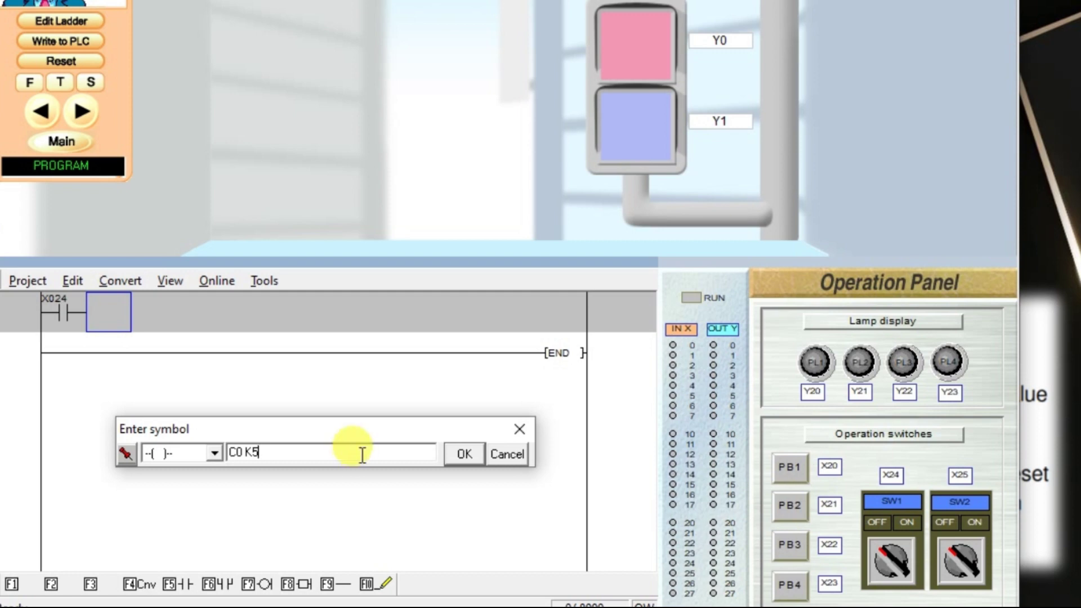
pyautogui.click(455, 459)
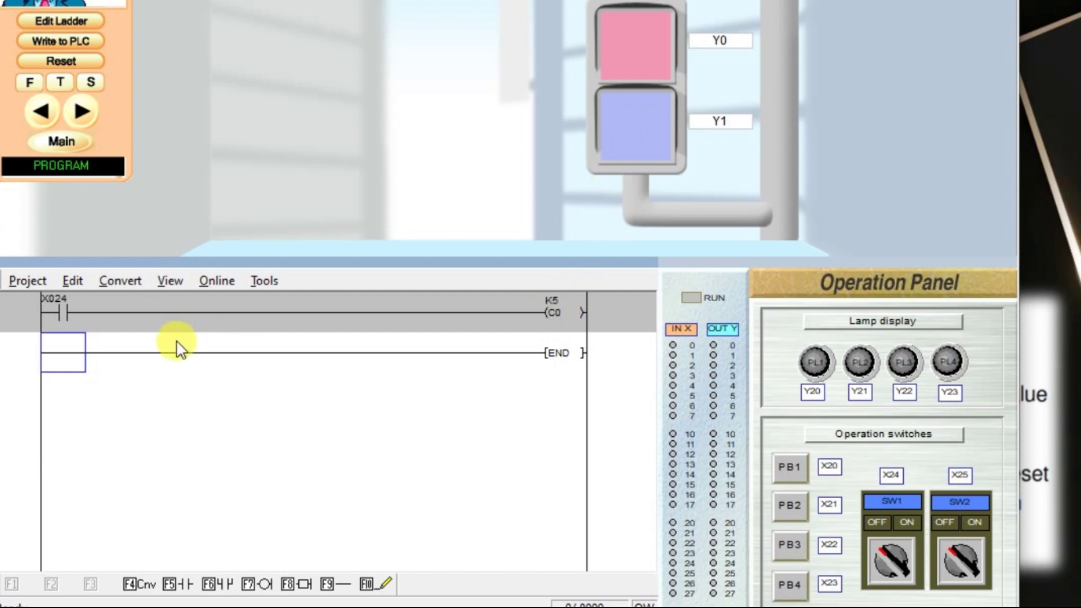
# - Place contact C0 and output coil Y001 on the second rung
pyautogui.click(180, 585)
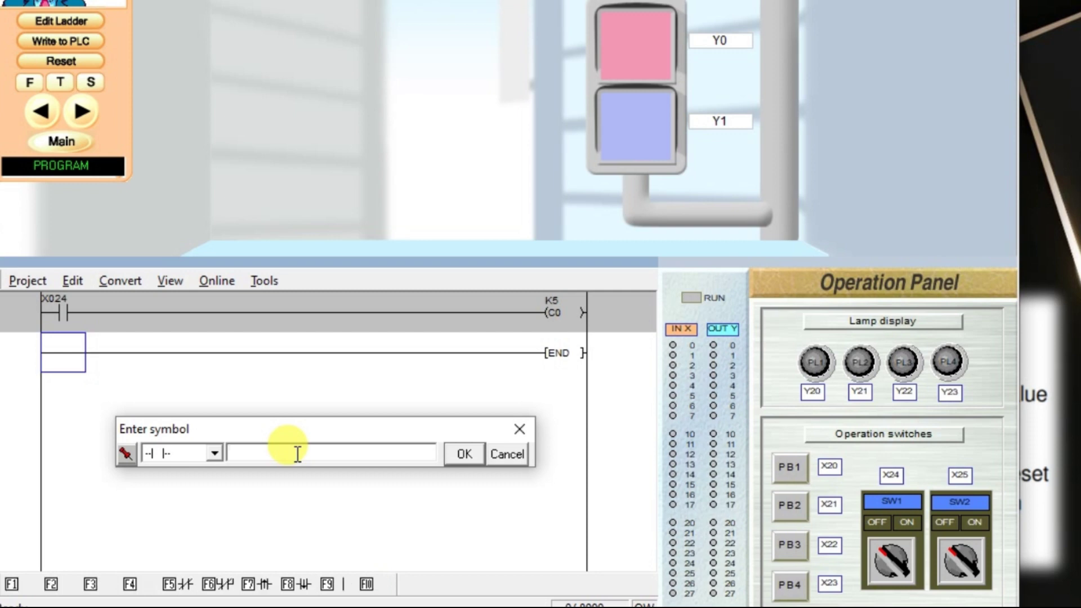
pyautogui.write('C0')
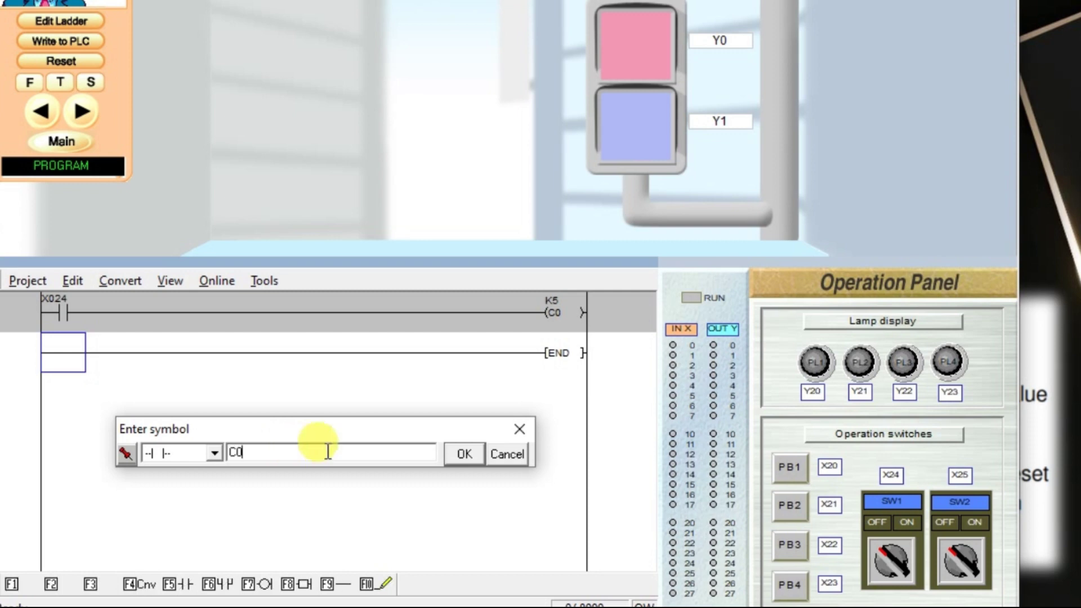
pyautogui.click(455, 454)
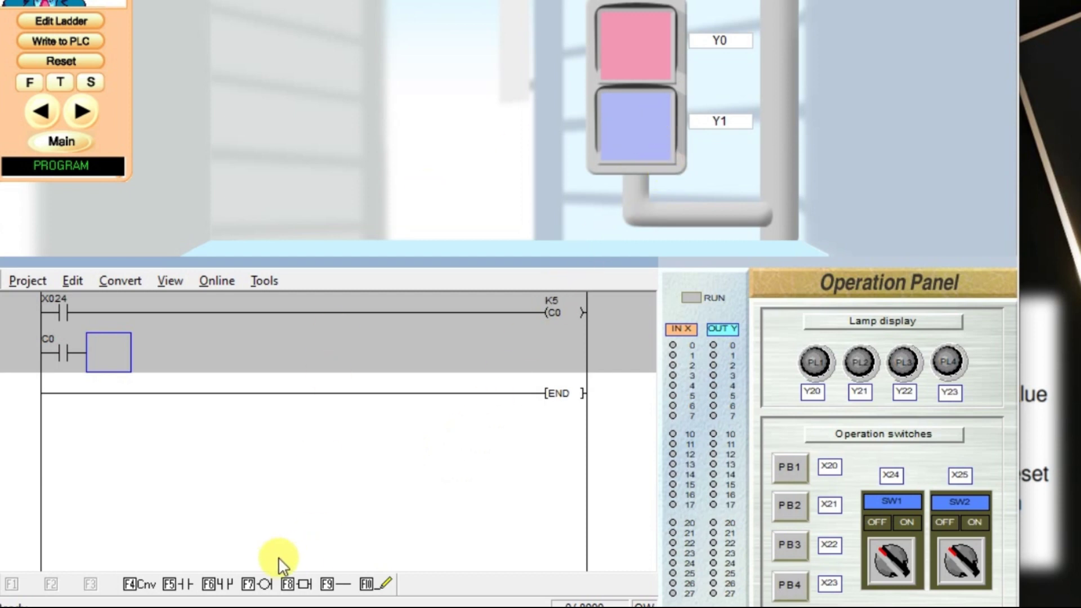
pyautogui.click(261, 583)
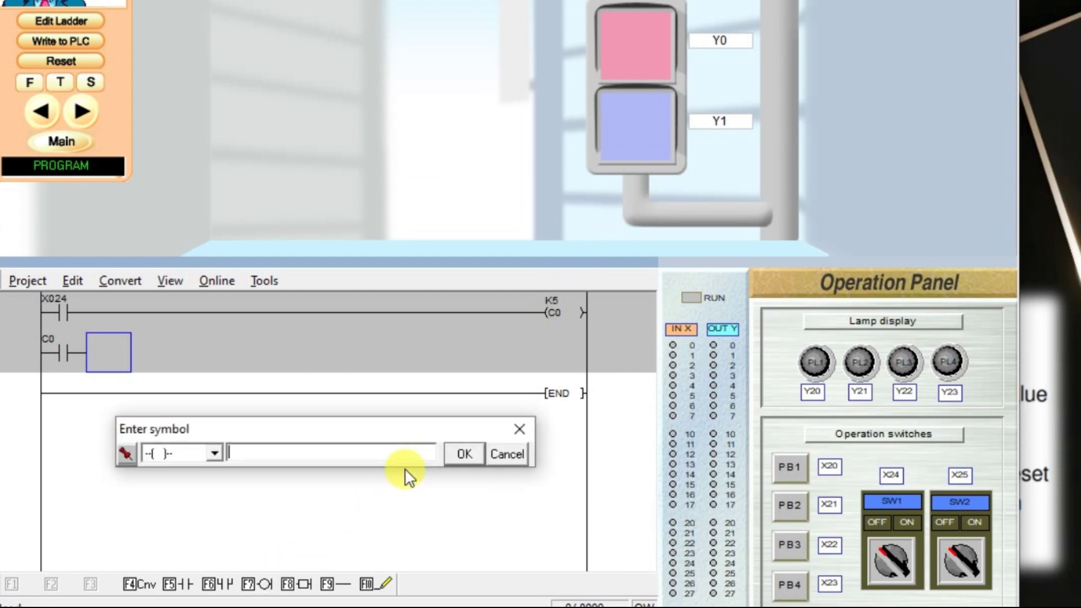
pyautogui.write('Y')
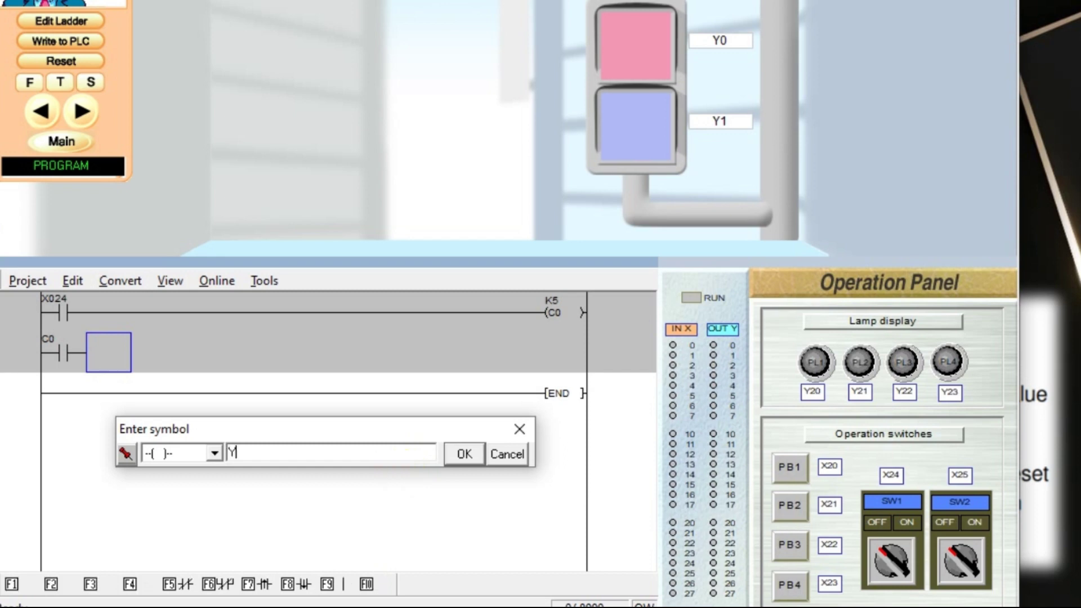
pyautogui.write('1')
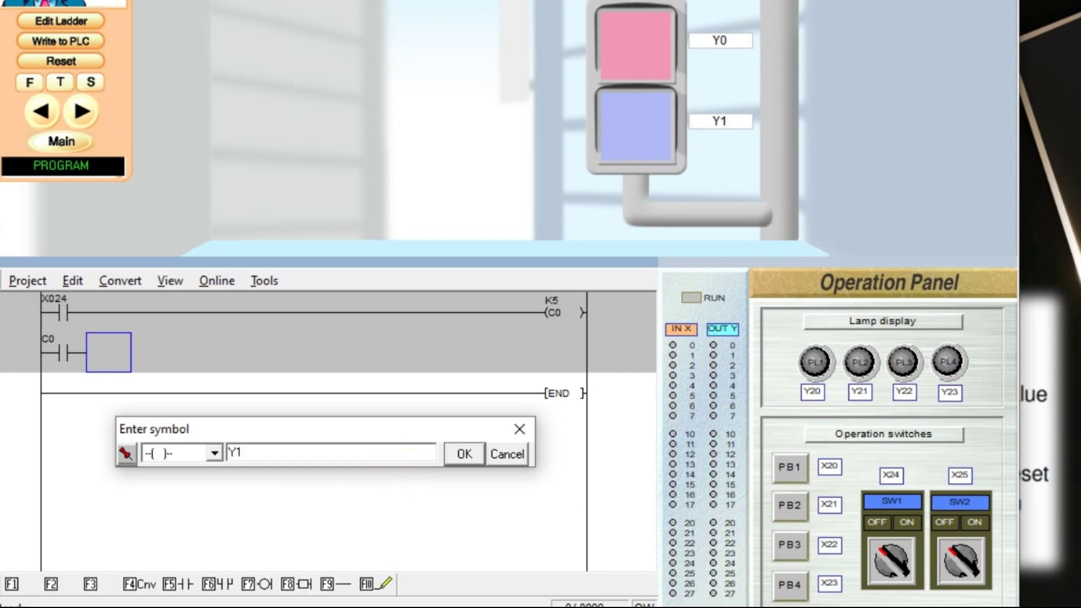
pyautogui.click(468, 457)
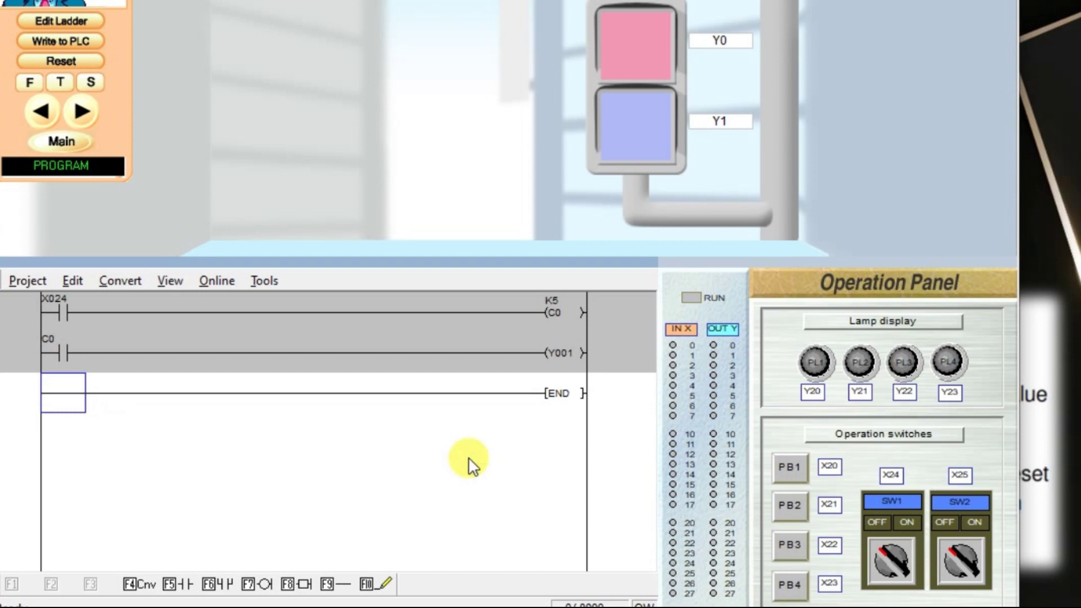
# - Convert the ladder, write it to the simulated PLC and start simulation
pyautogui.click(147, 580)
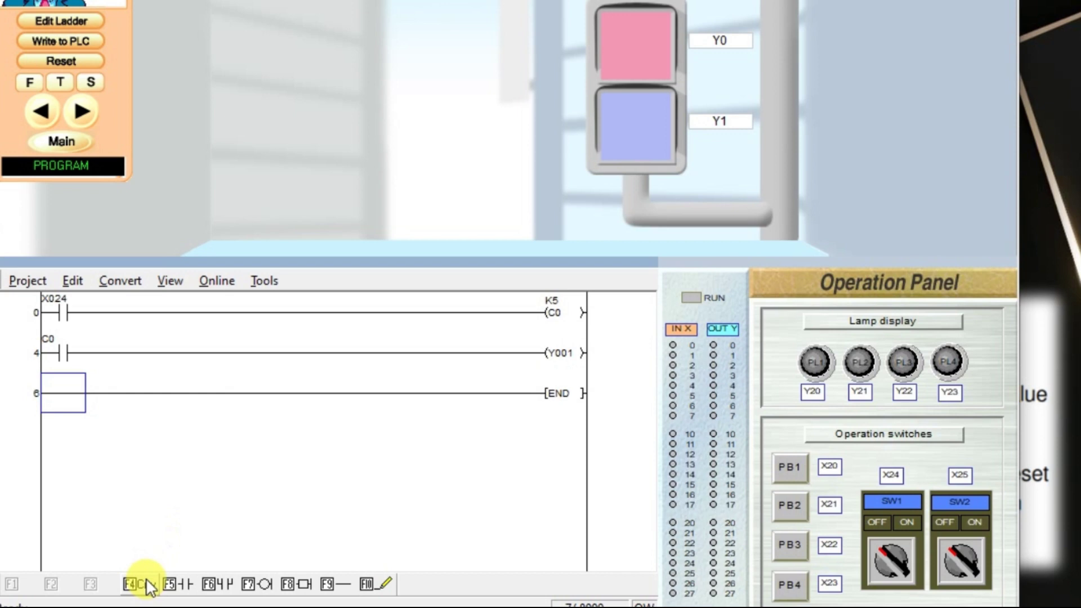
pyautogui.click(87, 39)
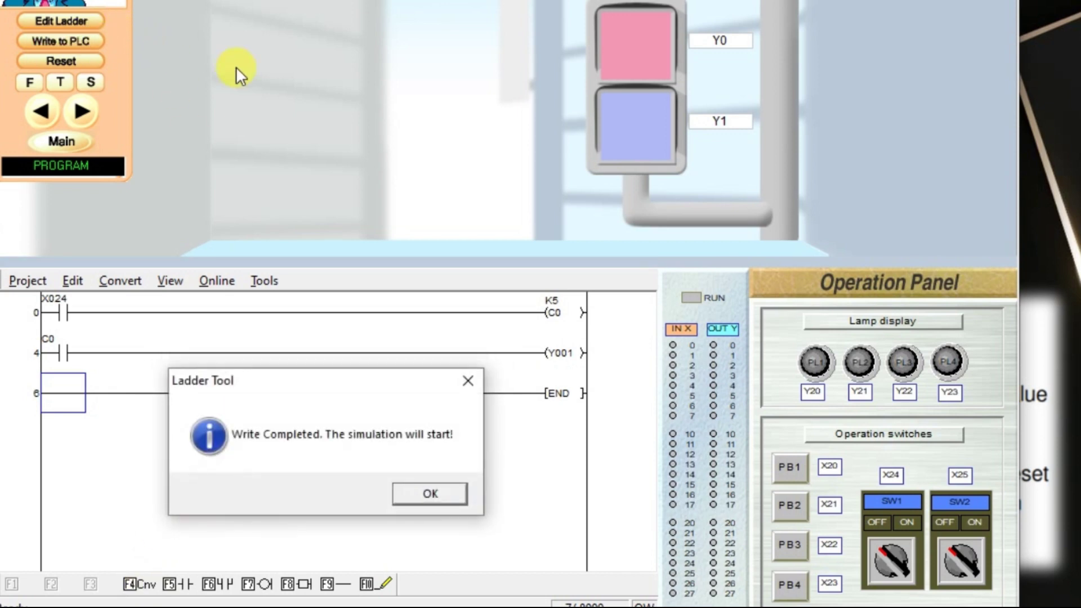
pyautogui.click(405, 496)
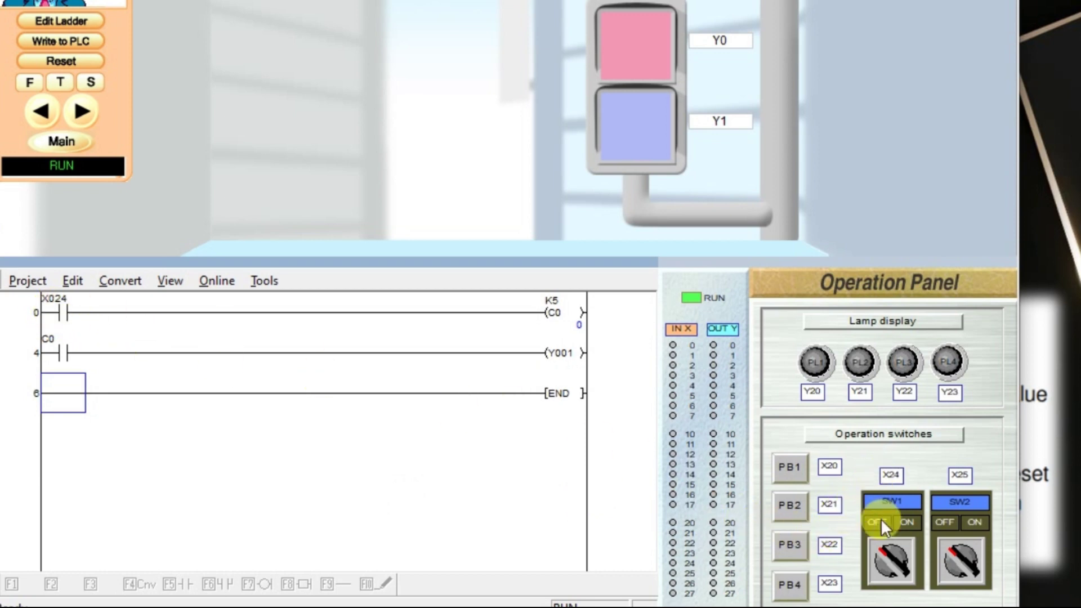
# - Switch X024 on so C0 counts to 1, pointing out C0, END and X024
pyautogui.click(889, 566)
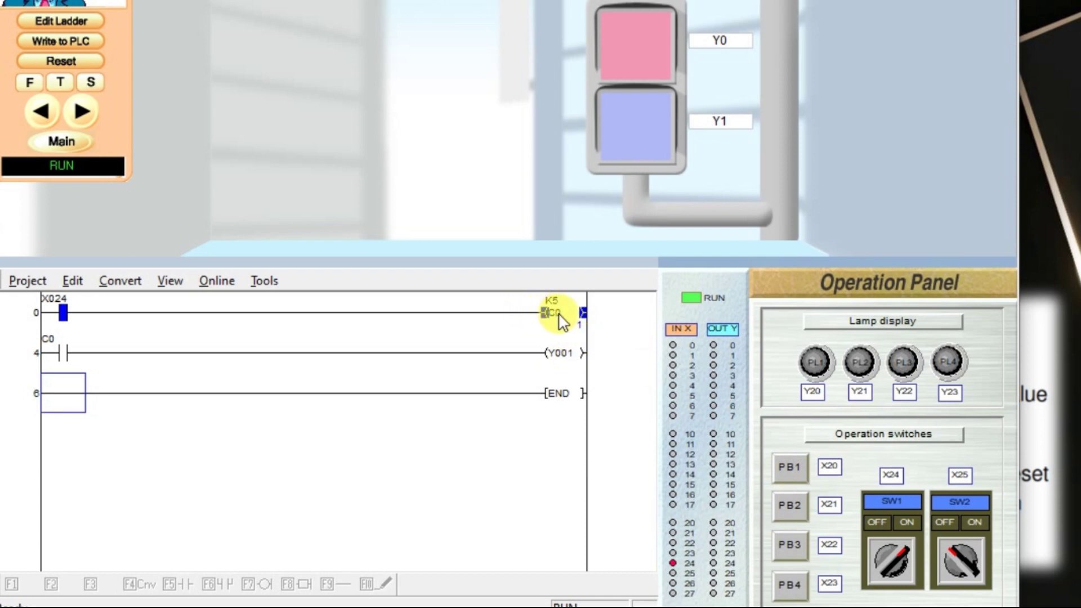
pyautogui.click(584, 327)
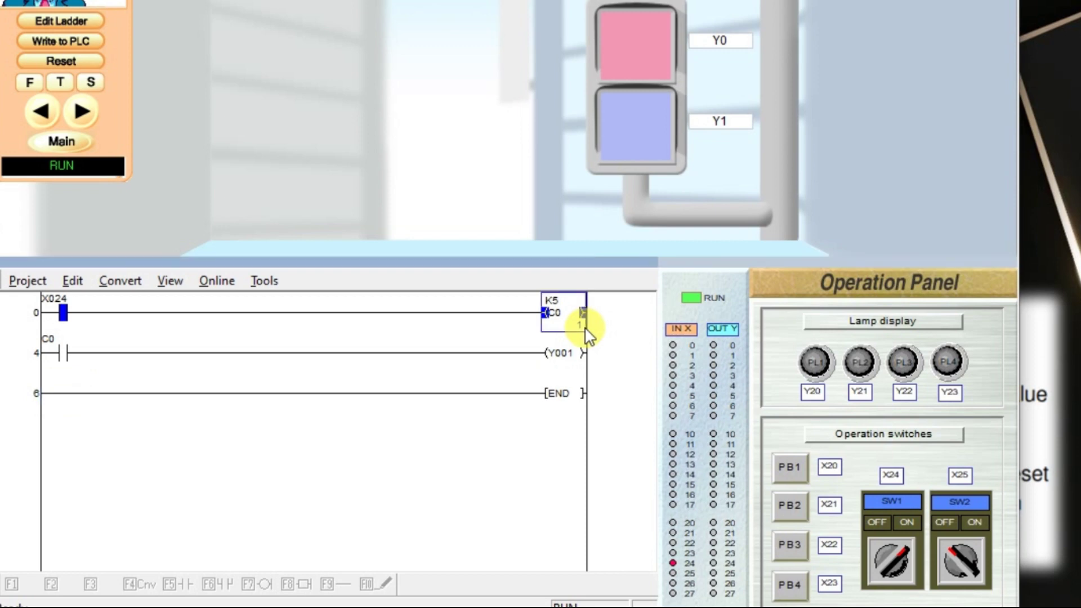
pyautogui.click(556, 398)
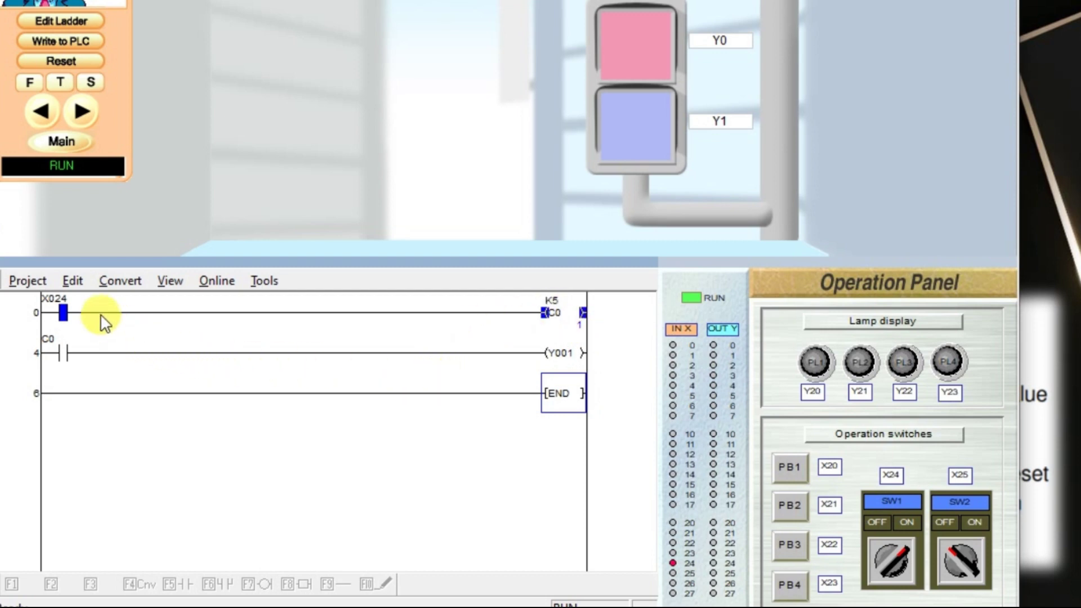
pyautogui.click(69, 313)
pyautogui.click(66, 311)
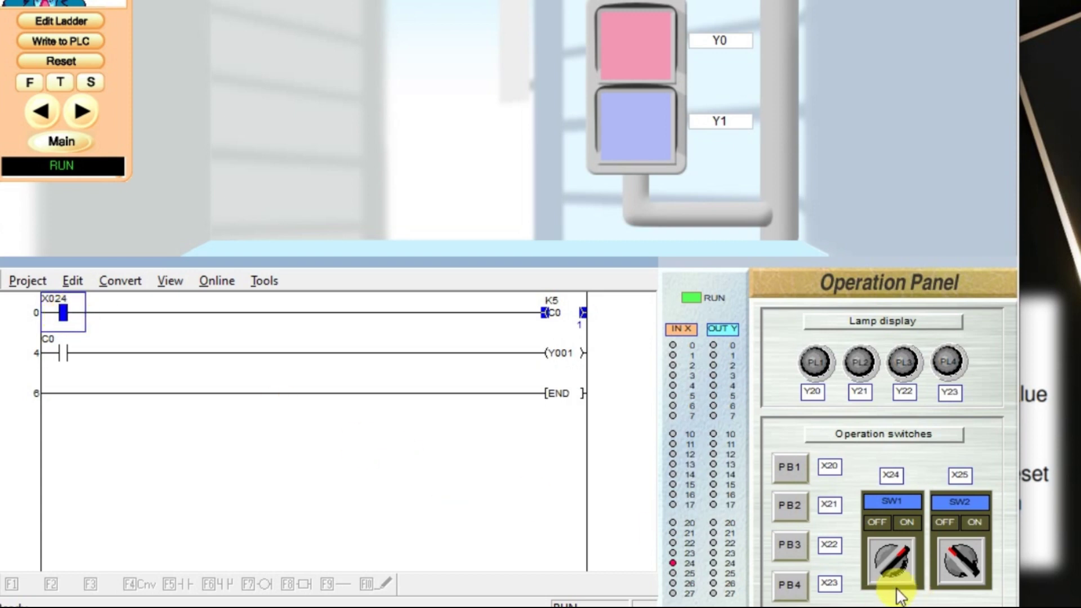
# - Toggle SW1 (X024) until C0 counts from 2 to 5 and Y001 lights the walk lamp
pyautogui.click(892, 556)
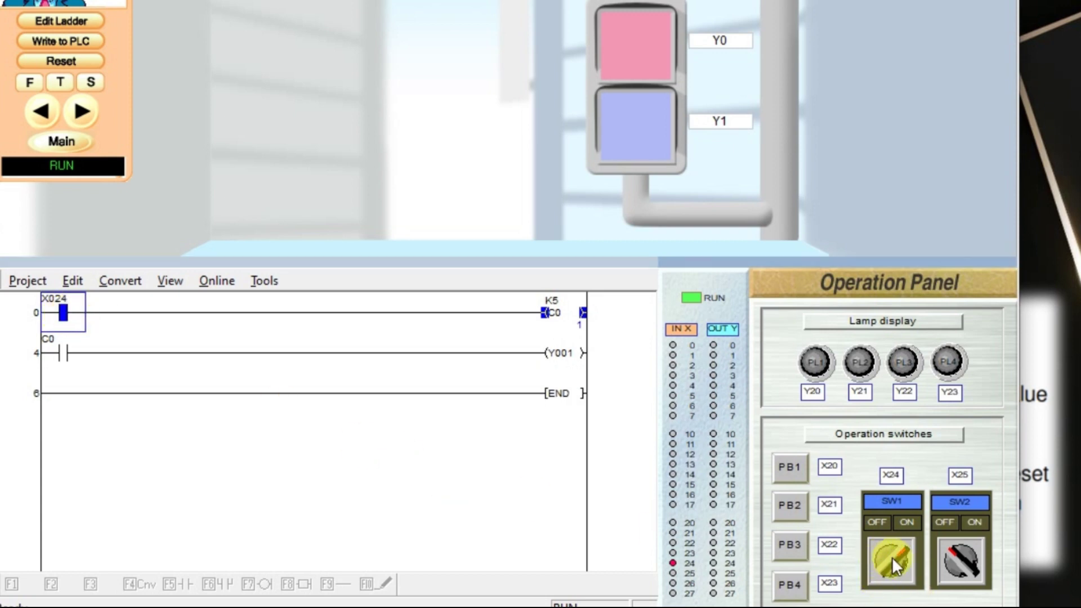
pyautogui.click(891, 556)
pyautogui.click(892, 557)
pyautogui.click(892, 556)
pyautogui.click(892, 556)
pyautogui.click(892, 557)
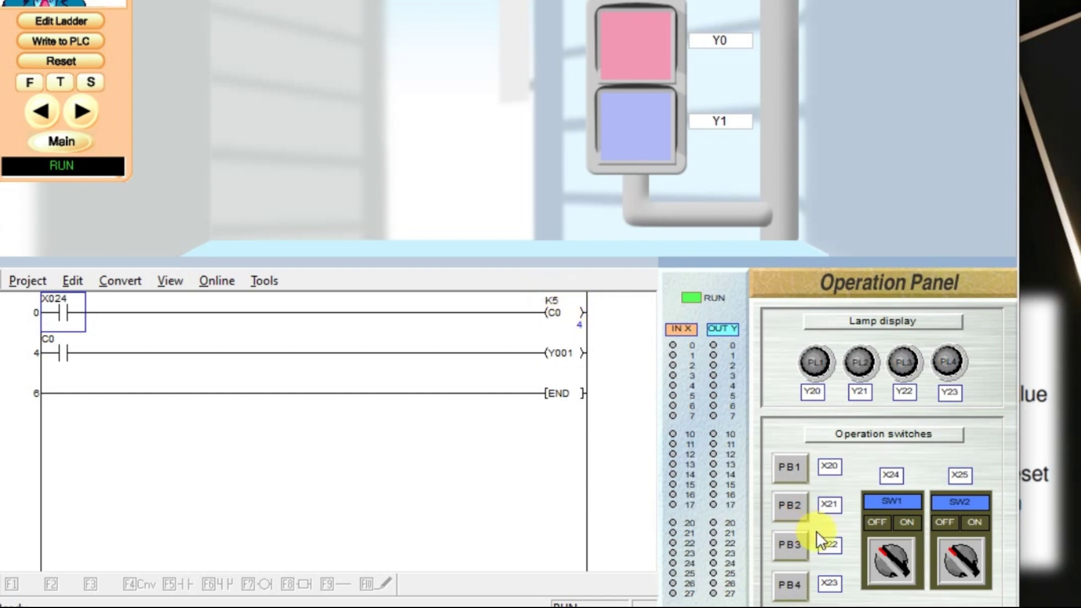
pyautogui.click(890, 558)
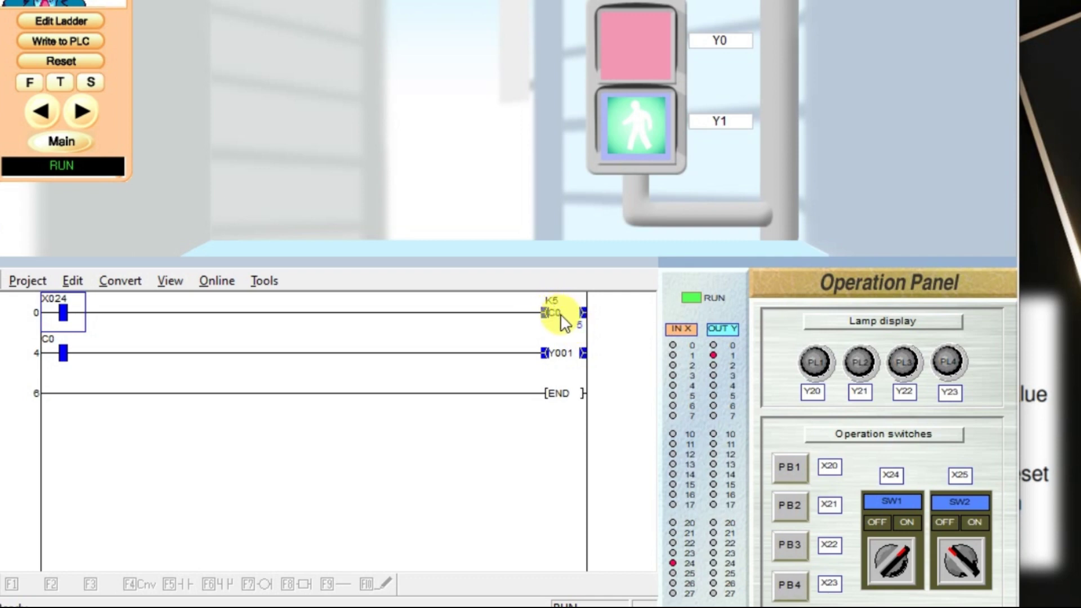
# - Point out the C0 contact, Y001 coil and END, then toggle X024 off and on
pyautogui.click(66, 357)
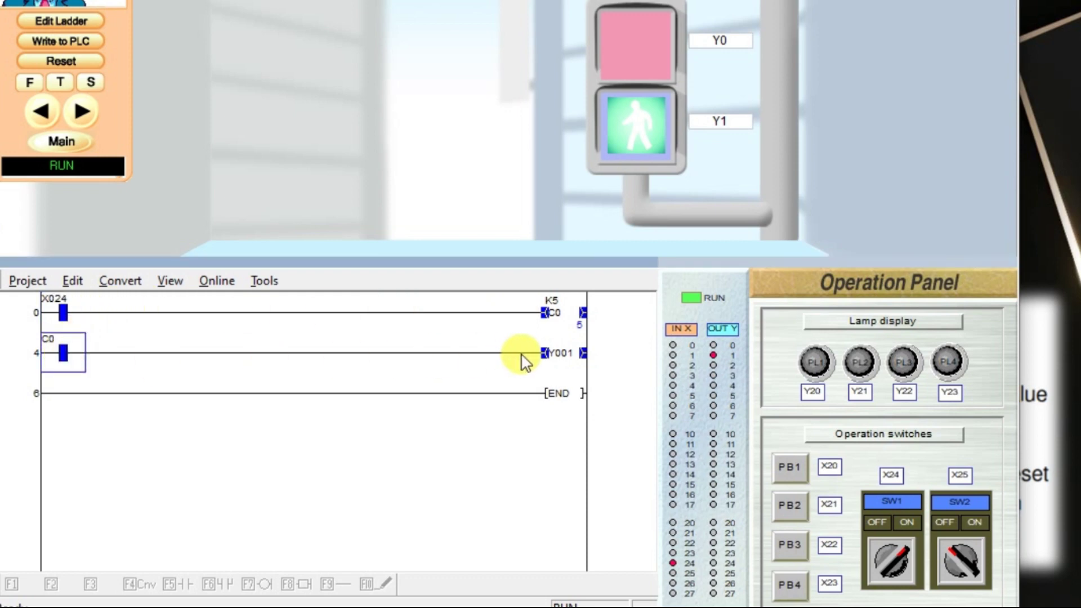
pyautogui.click(567, 355)
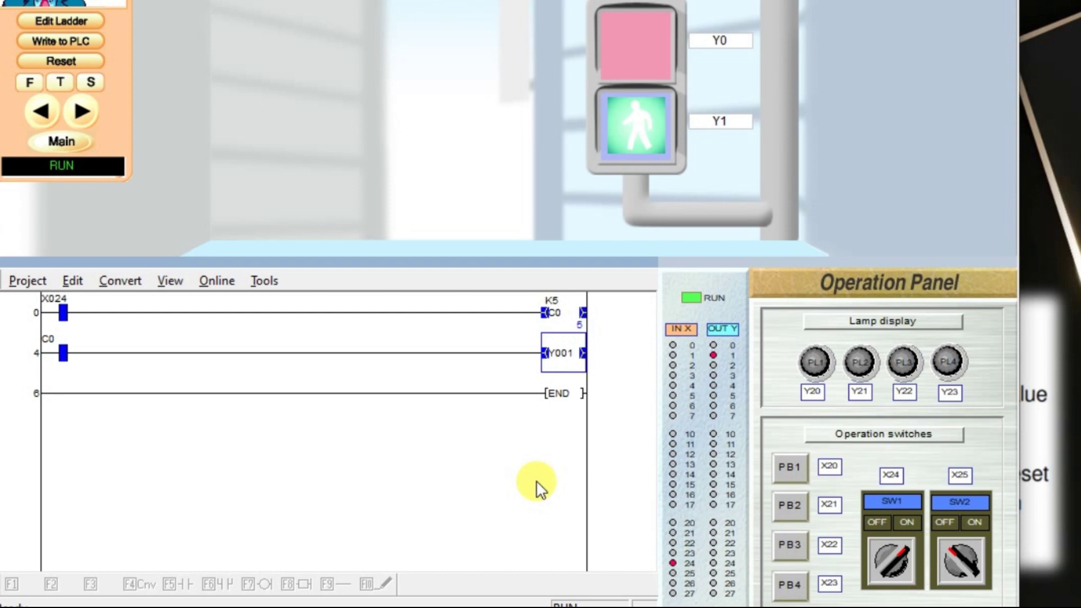
pyautogui.click(565, 393)
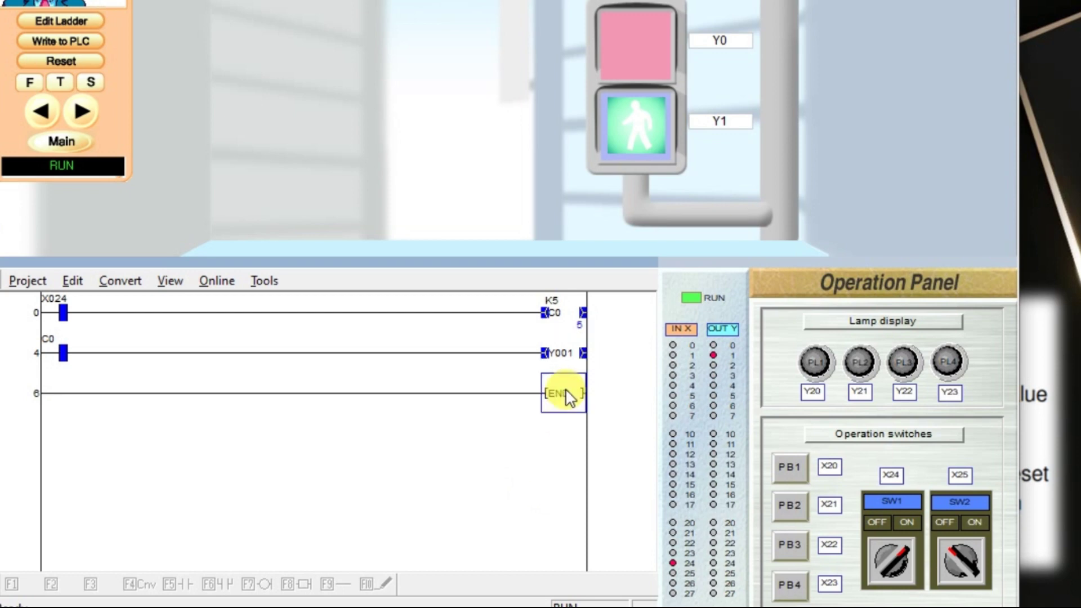
pyautogui.click(893, 554)
pyautogui.click(892, 554)
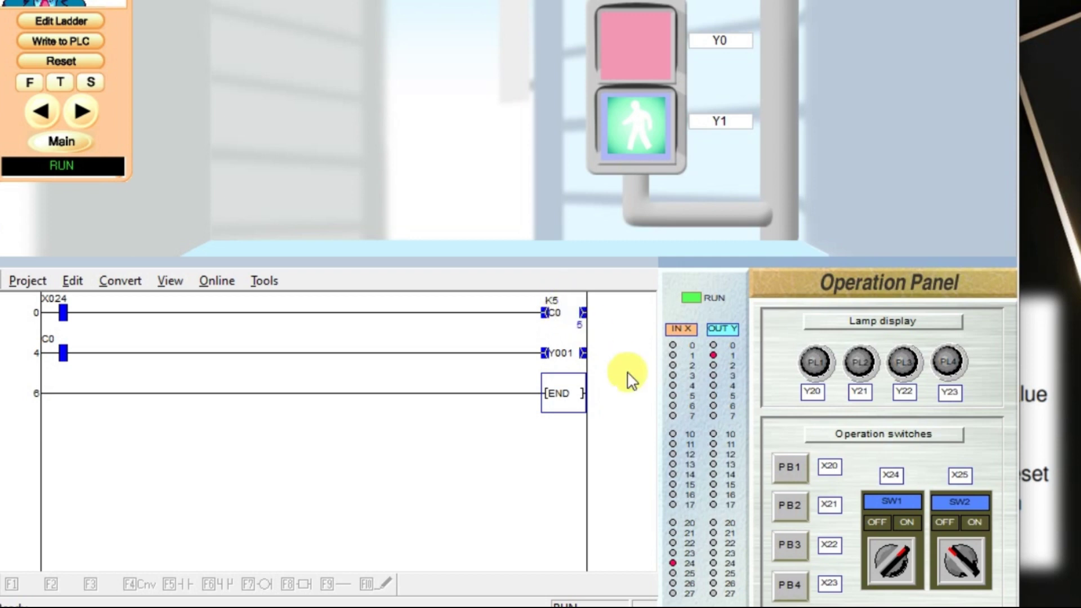
# - Toggle X024 repeatedly with C0 at 5, then return to ladder editing
pyautogui.click(881, 548)
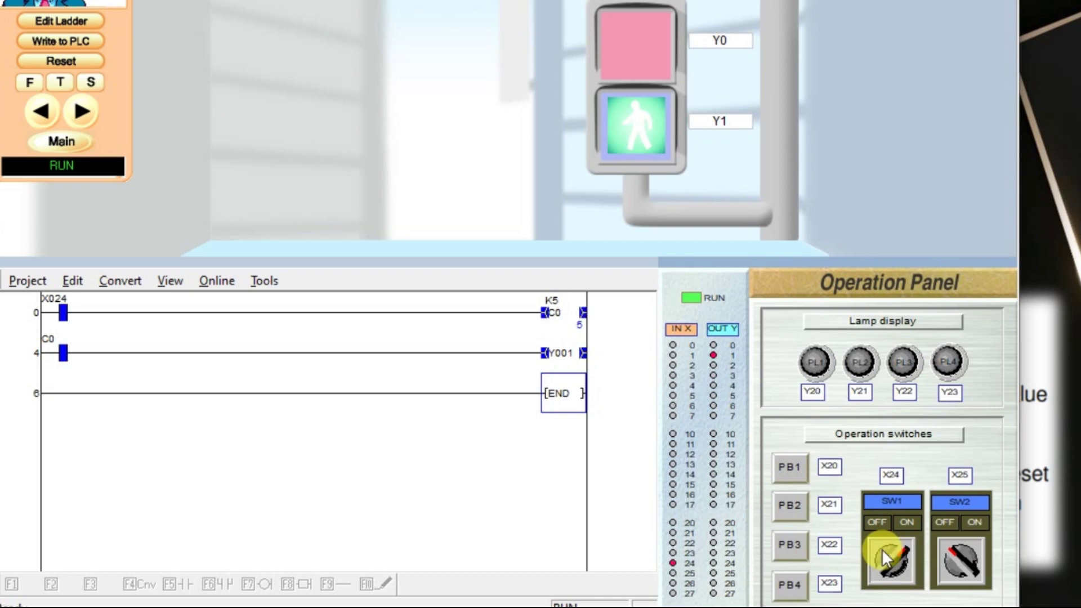
pyautogui.click(881, 549)
pyautogui.click(882, 549)
pyautogui.click(882, 548)
pyautogui.click(881, 548)
pyautogui.click(882, 548)
pyautogui.click(881, 548)
pyautogui.click(882, 548)
pyautogui.click(882, 548)
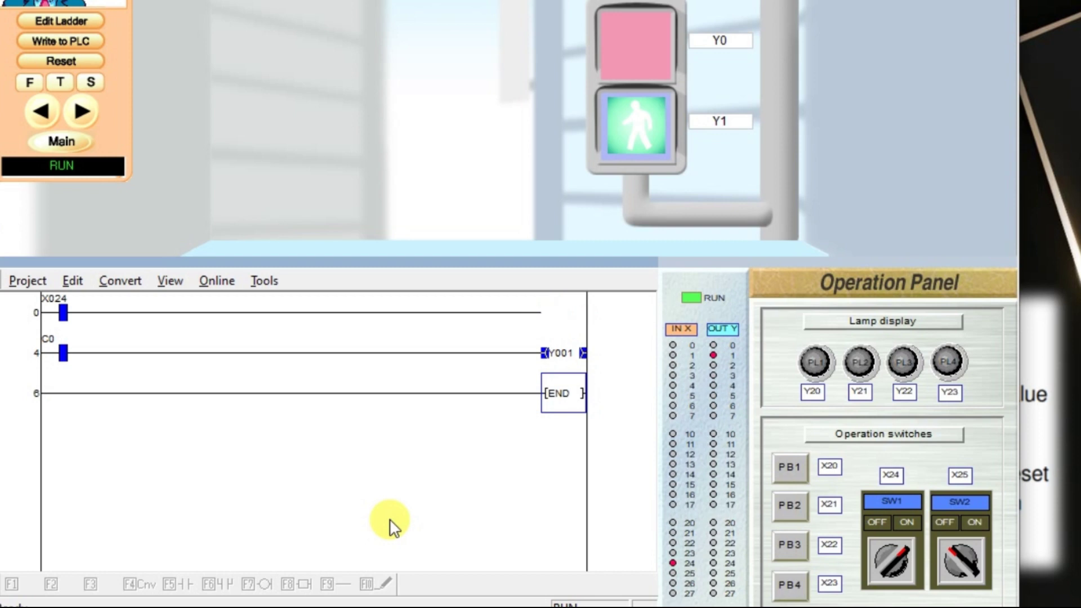
pyautogui.click(91, 18)
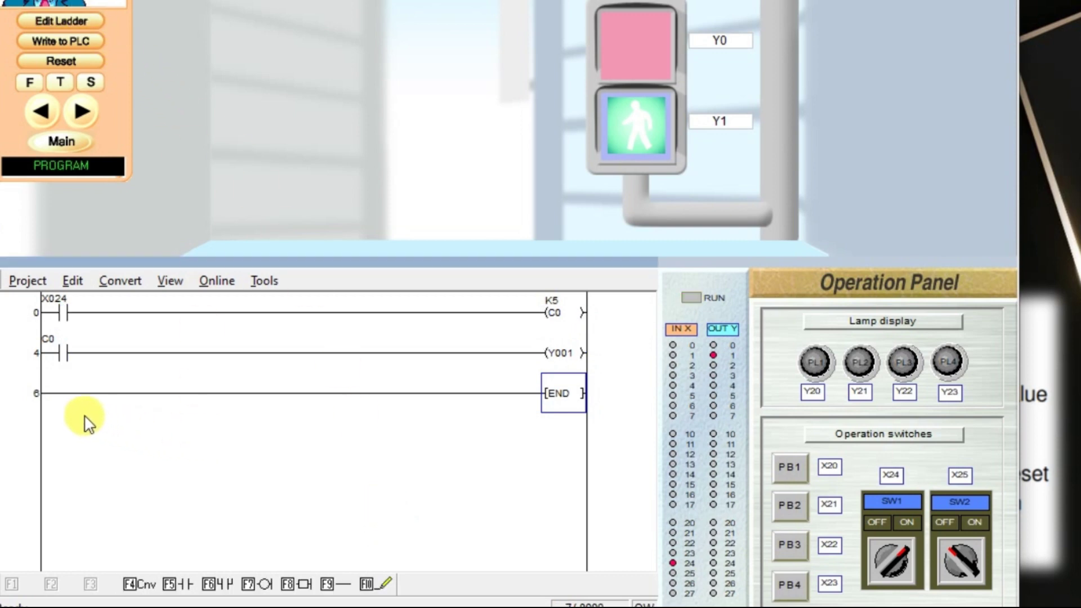
# - Start a new rung above END with normally open contact X020
pyautogui.click(54, 401)
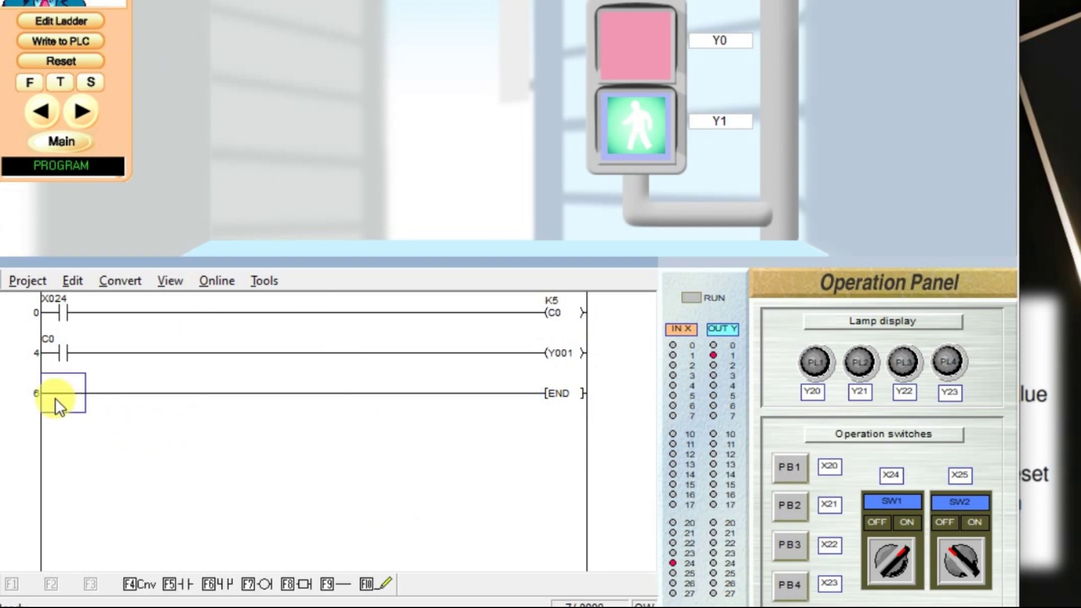
pyautogui.click(175, 584)
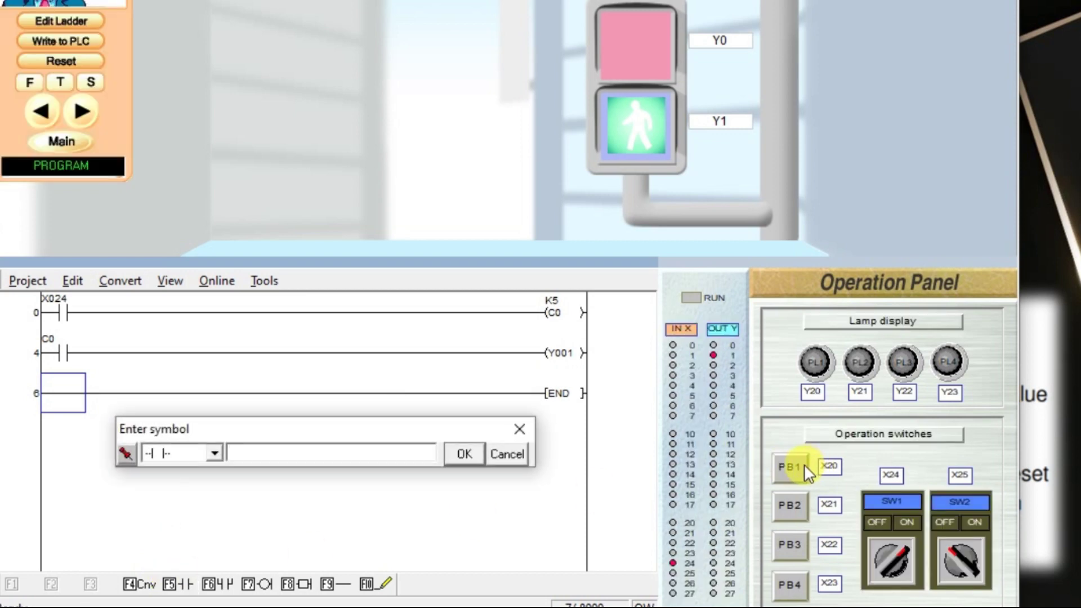
pyautogui.write('x')
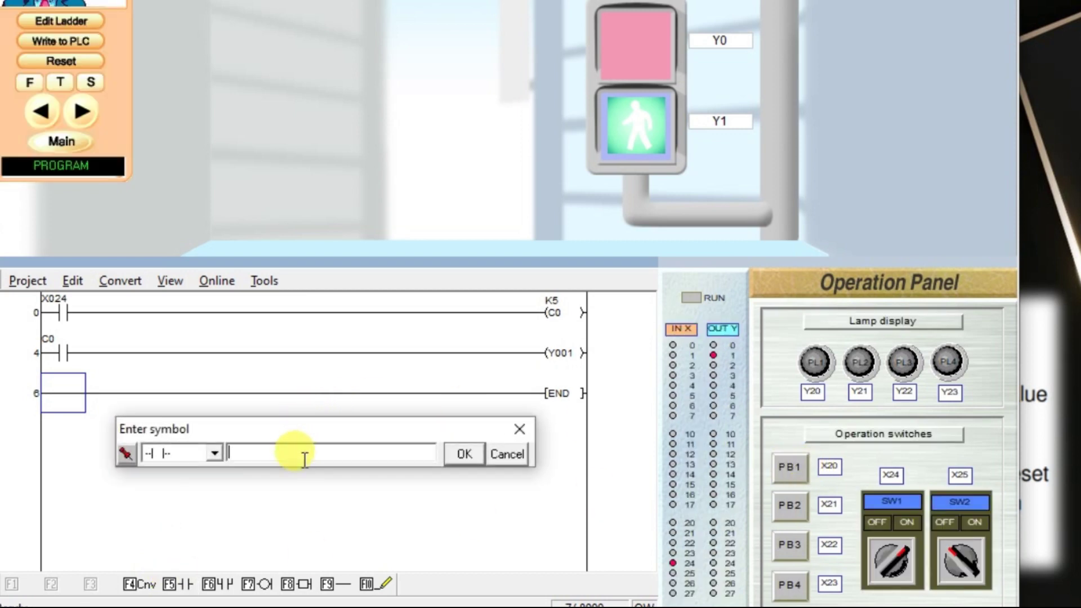
pyautogui.write('20')
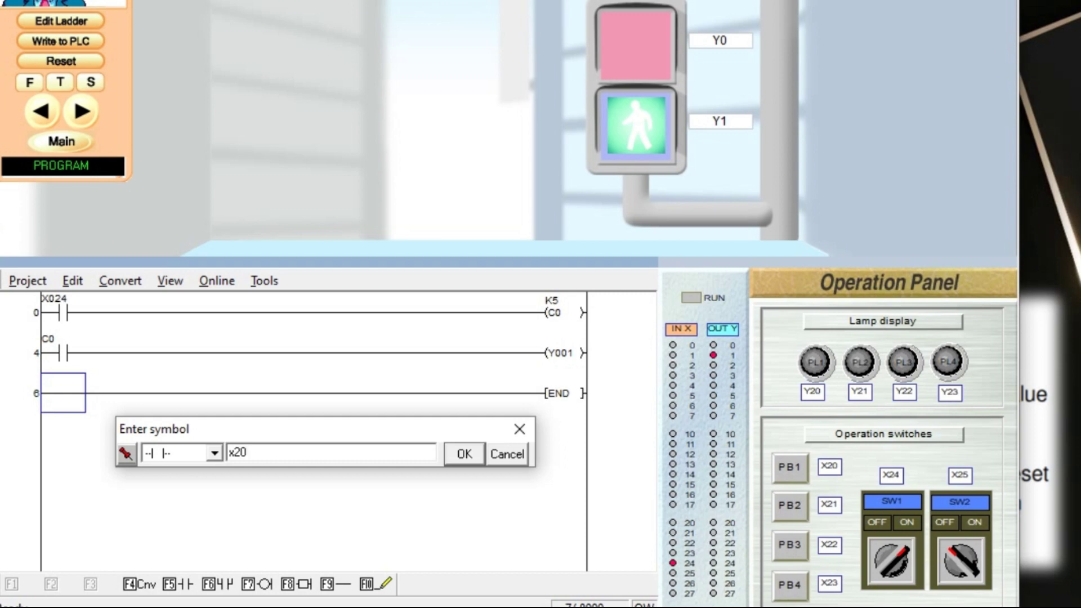
pyautogui.click(450, 453)
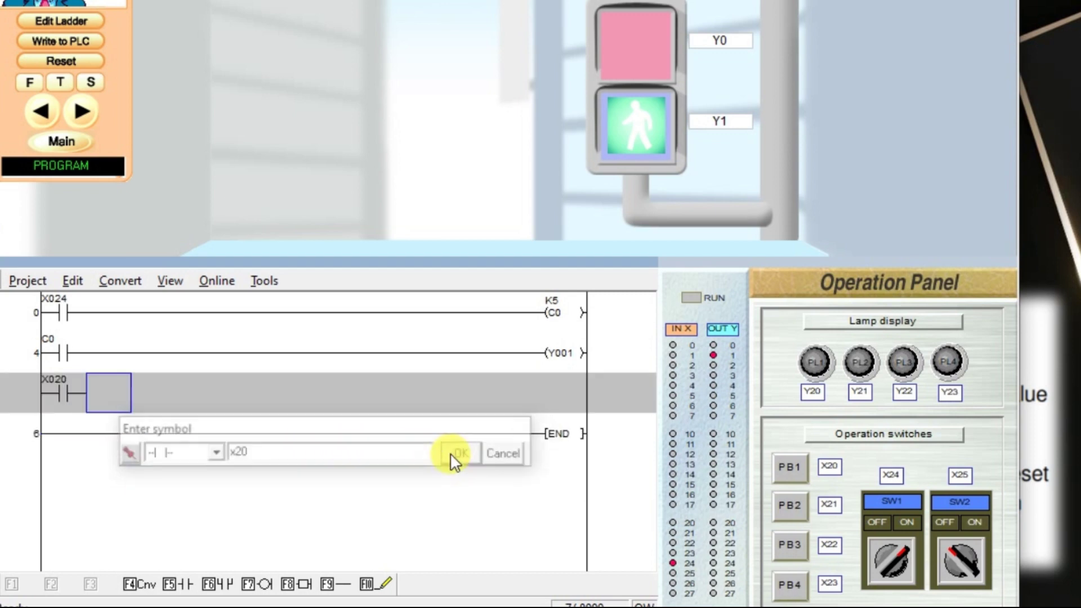
# - Add the RST C0 instruction to the X020 rung and convert the ladder
pyautogui.click(306, 584)
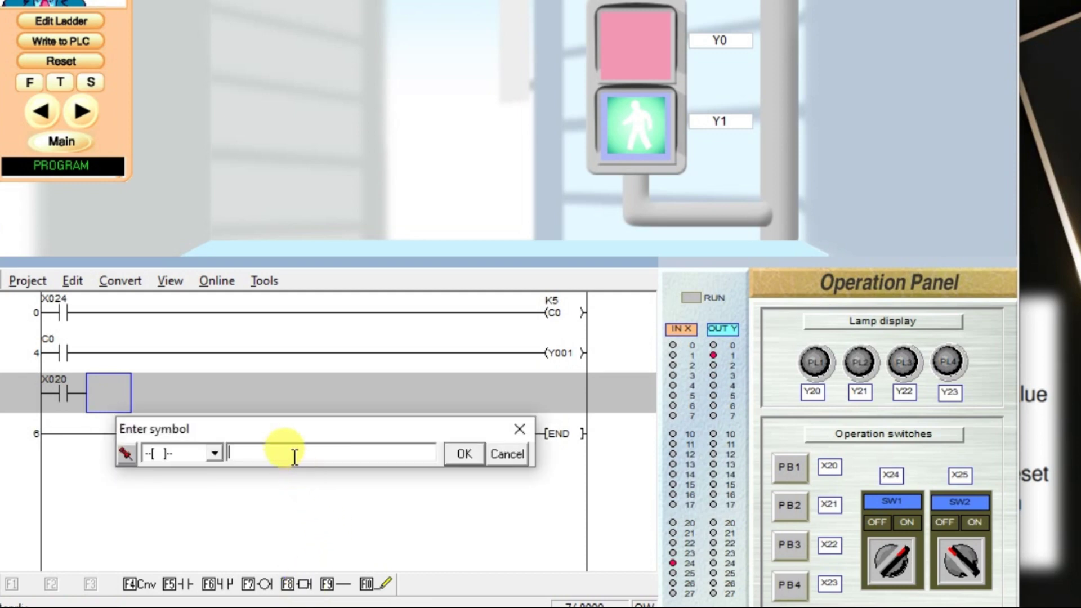
pyautogui.write('R')
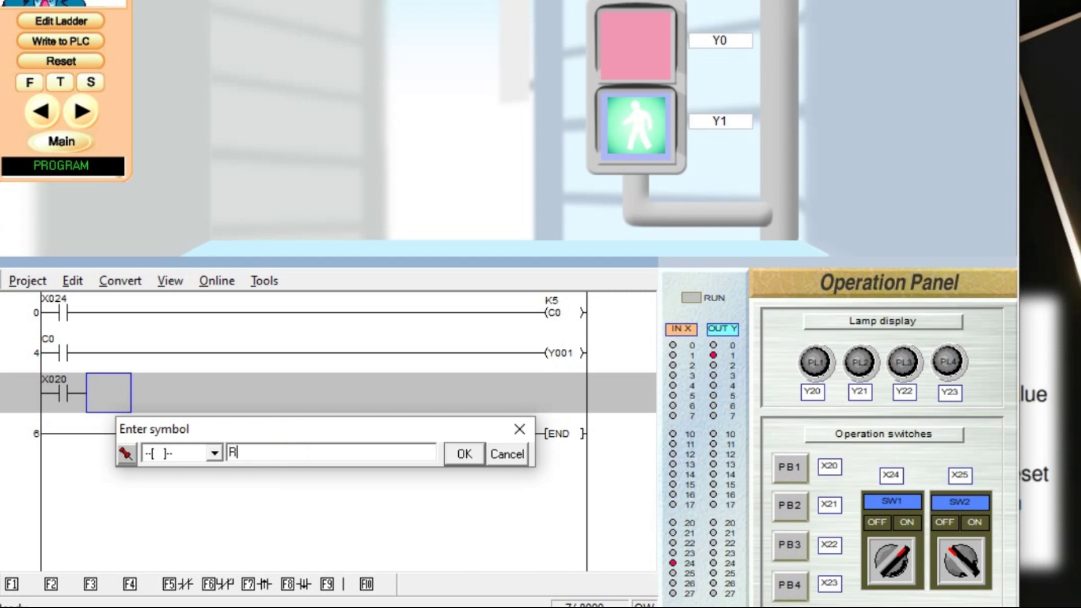
pyautogui.write('ST')
pyautogui.write(' C')
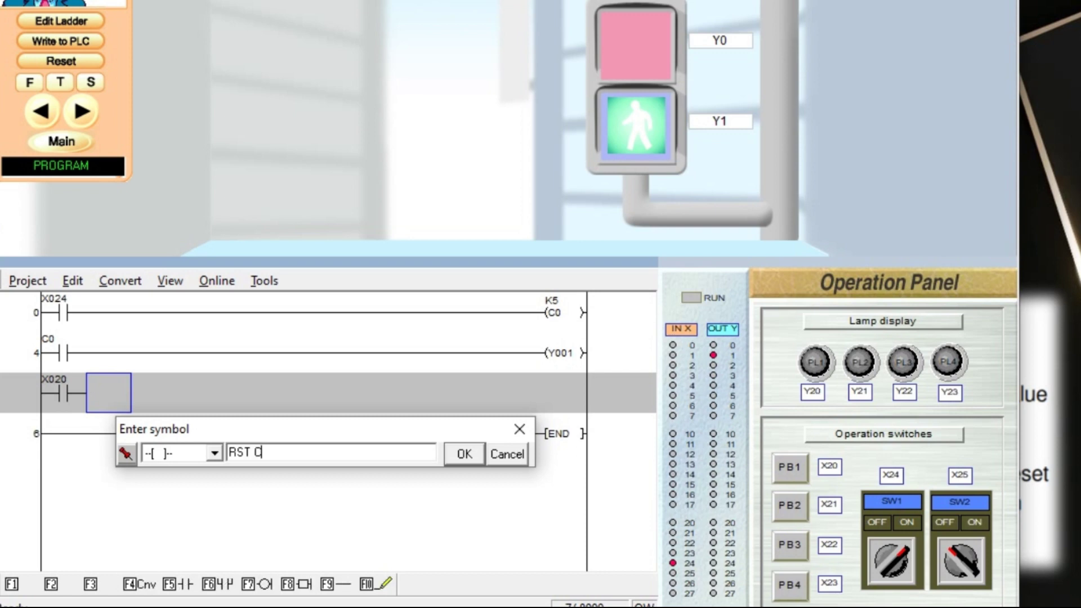
pyautogui.write('0')
pyautogui.click(463, 454)
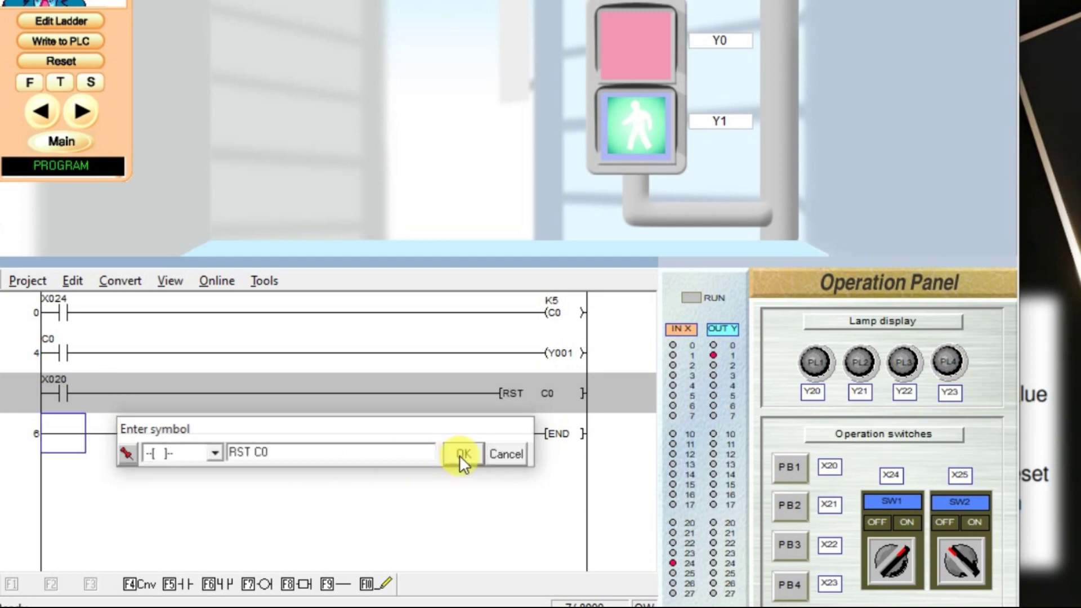
pyautogui.click(144, 587)
# - Write the program to the PLC, start simulation, and pulse X024 so C0 counts 1
pyautogui.click(86, 41)
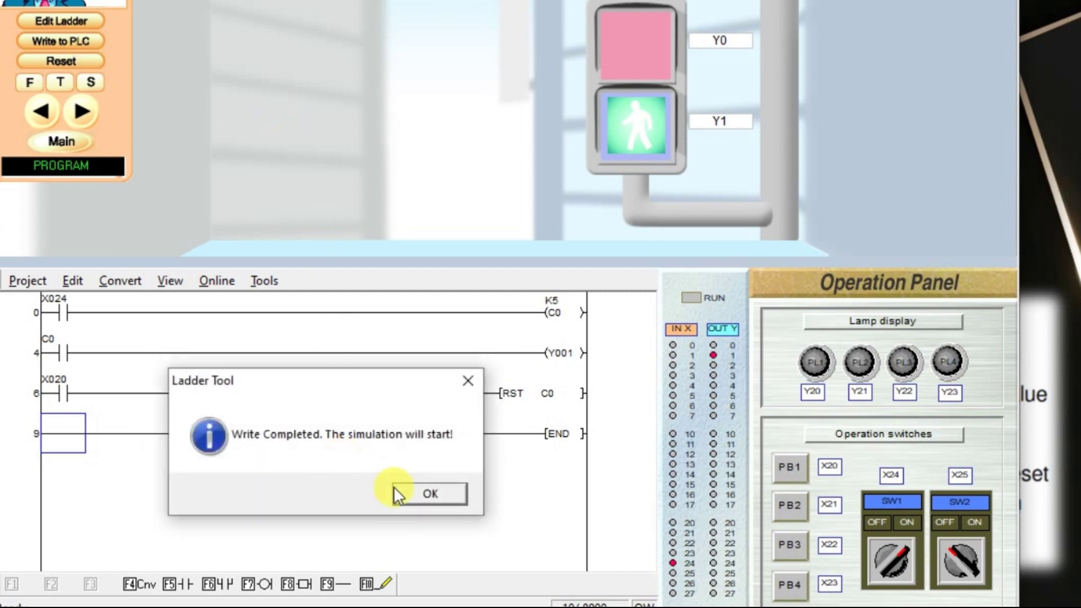
pyautogui.click(408, 492)
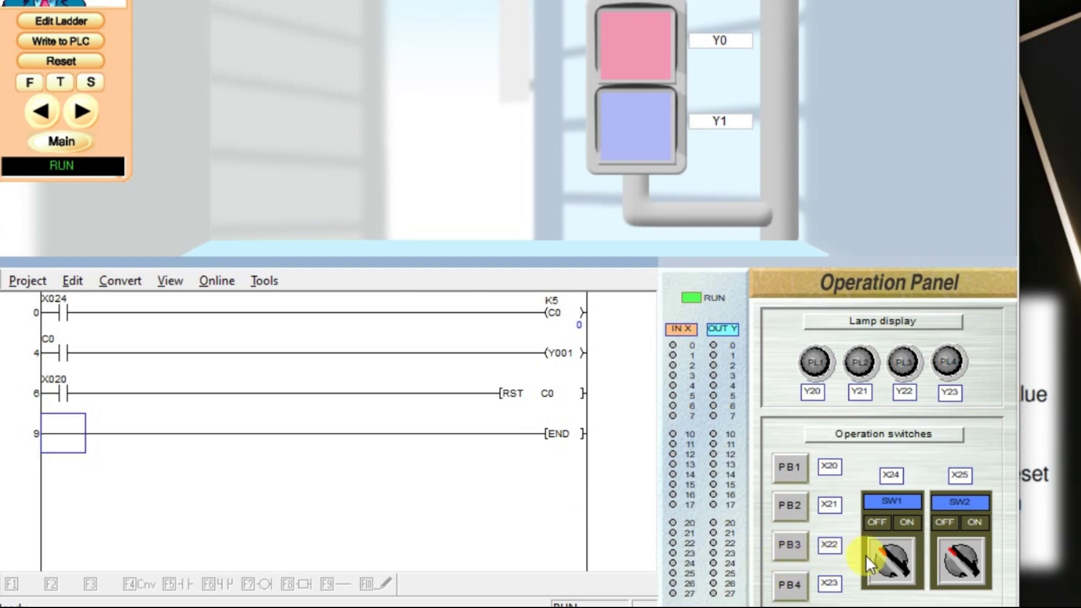
pyautogui.click(879, 555)
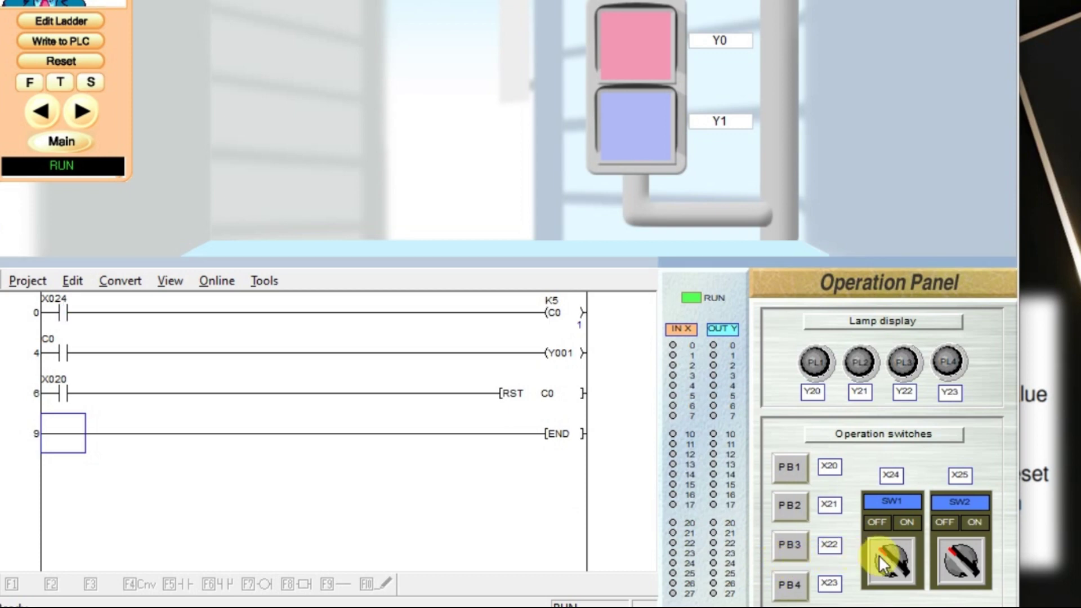
# - Toggle X024 repeatedly until C0 reaches 5 and the walk light turns on
pyautogui.click(879, 555)
pyautogui.click(879, 555)
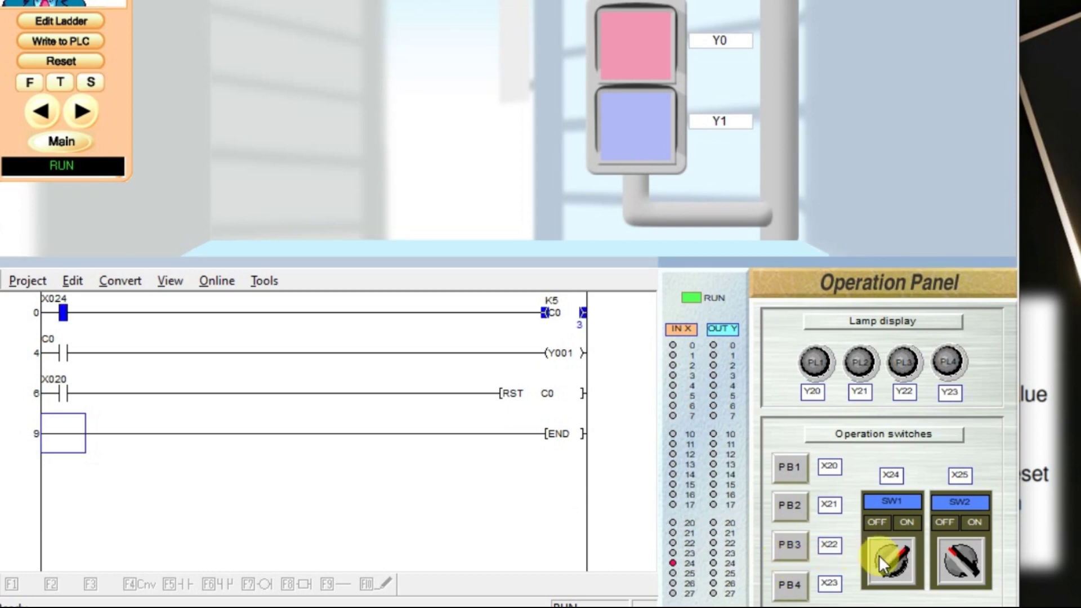
pyautogui.click(880, 555)
pyautogui.click(879, 554)
pyautogui.click(878, 555)
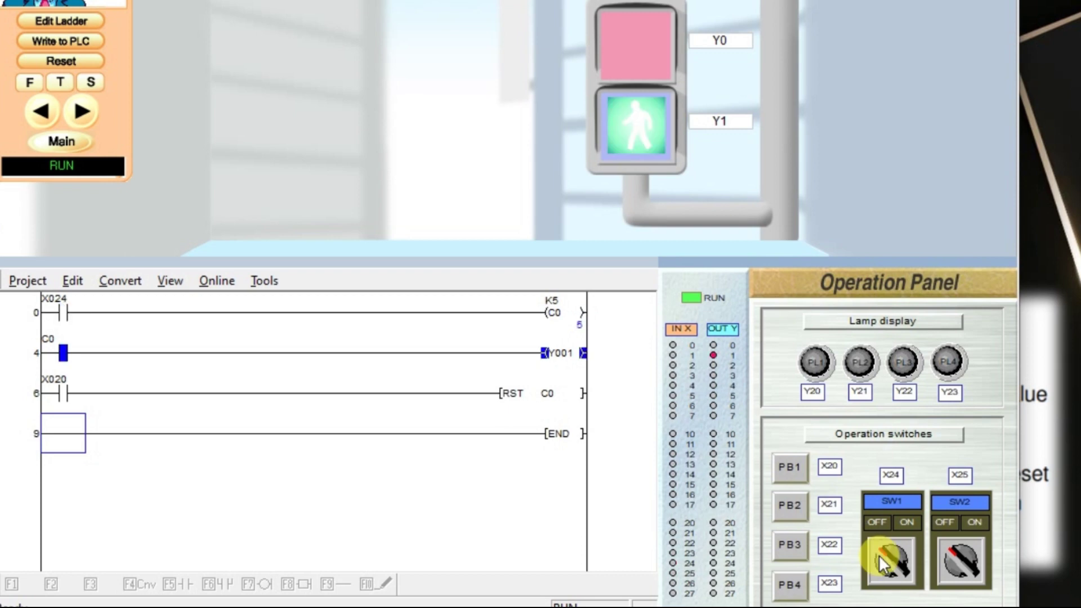
pyautogui.click(879, 555)
pyautogui.click(879, 555)
pyautogui.click(880, 555)
pyautogui.click(878, 555)
pyautogui.click(878, 555)
# - Pulse PB1 (X020) to reset C0 to 0, then pulse X024 twice to count to 2
pyautogui.click(51, 393)
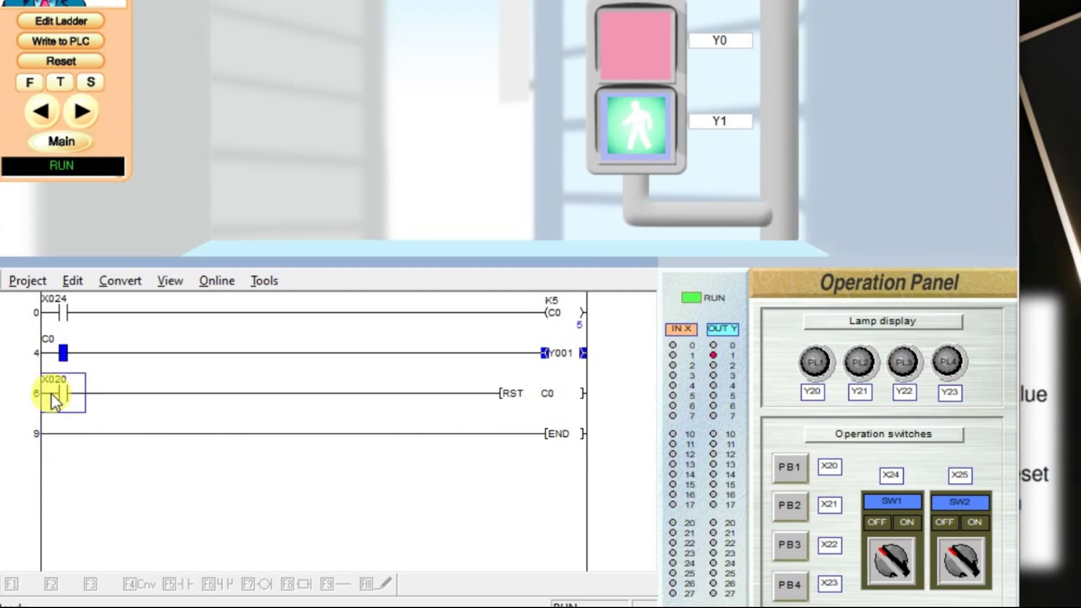
pyautogui.click(781, 467)
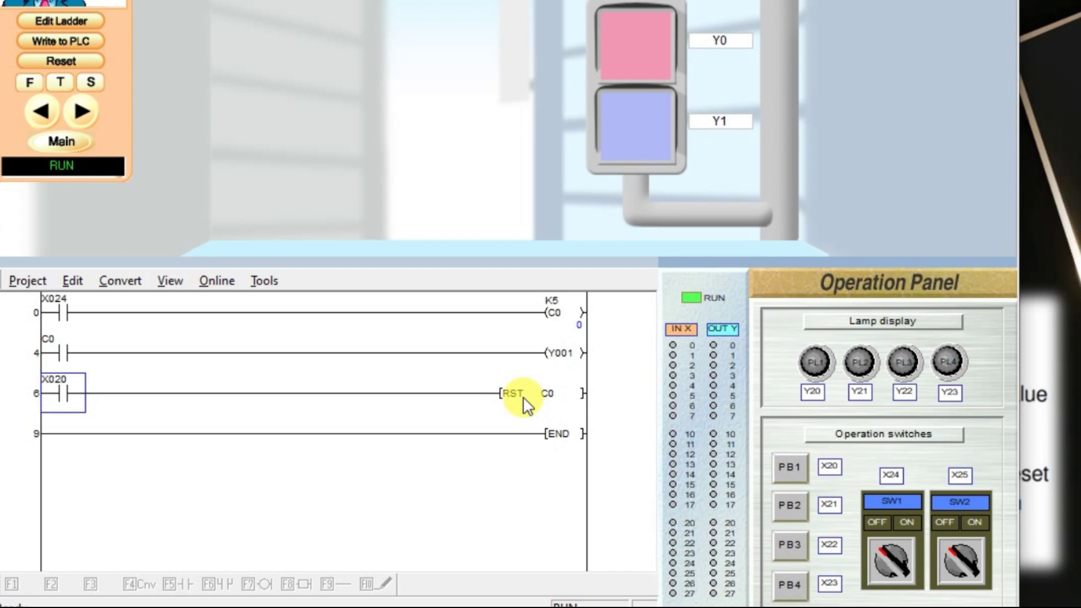
pyautogui.click(903, 553)
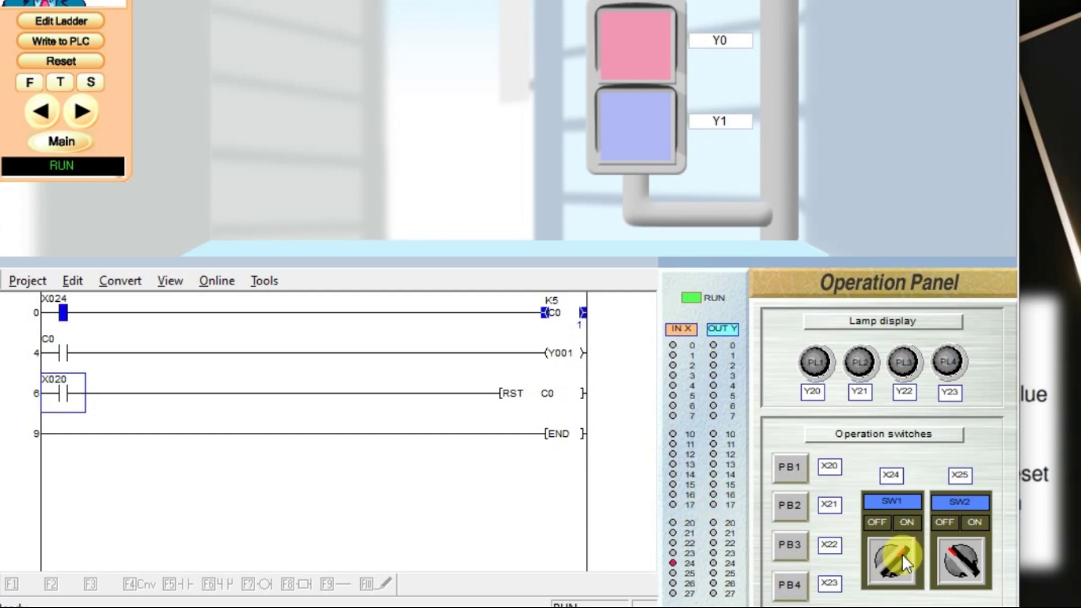
pyautogui.click(902, 554)
pyautogui.click(902, 553)
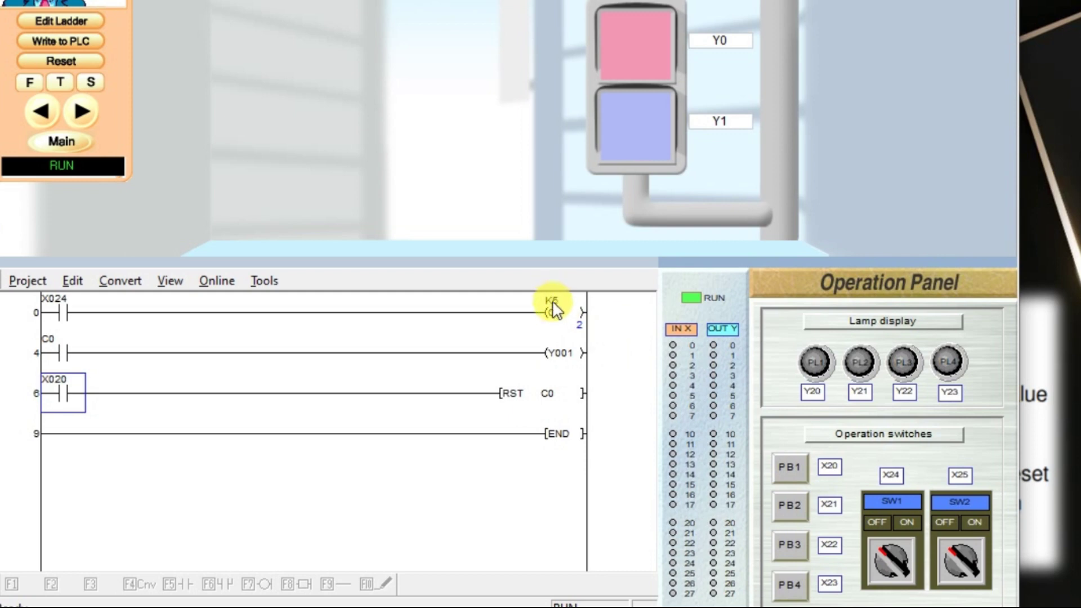
# - Force X020 on through its Device test dialog
pyautogui.rightClick(65, 394)
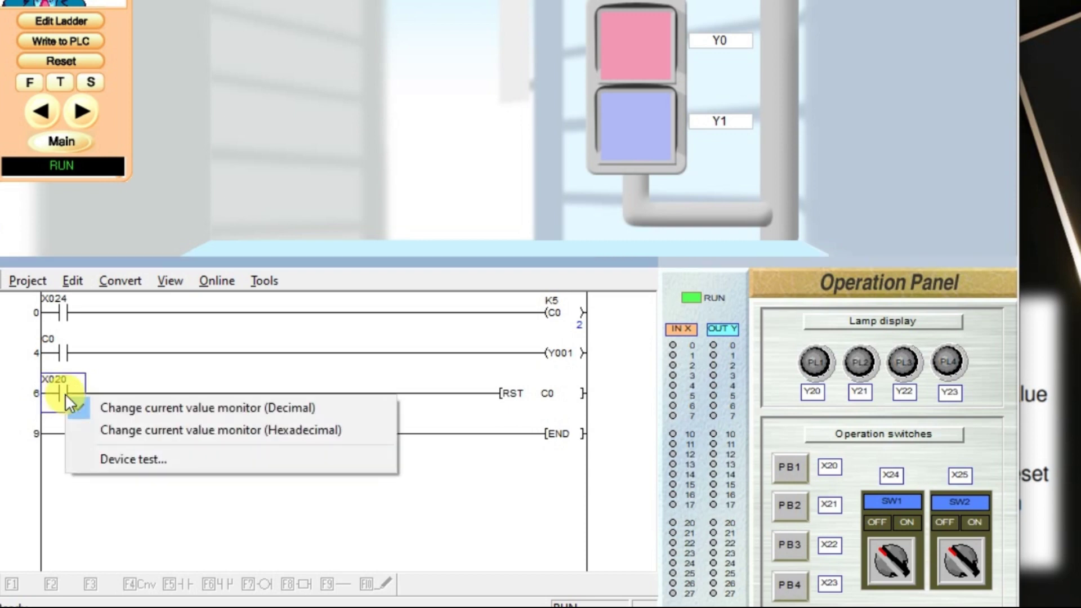
pyautogui.click(138, 459)
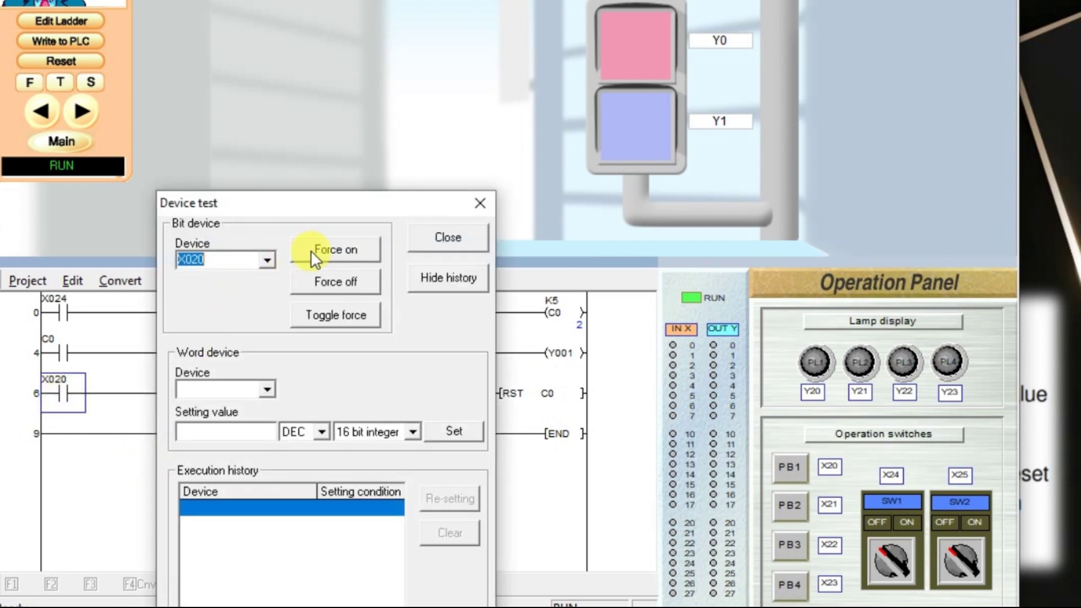
pyautogui.click(307, 249)
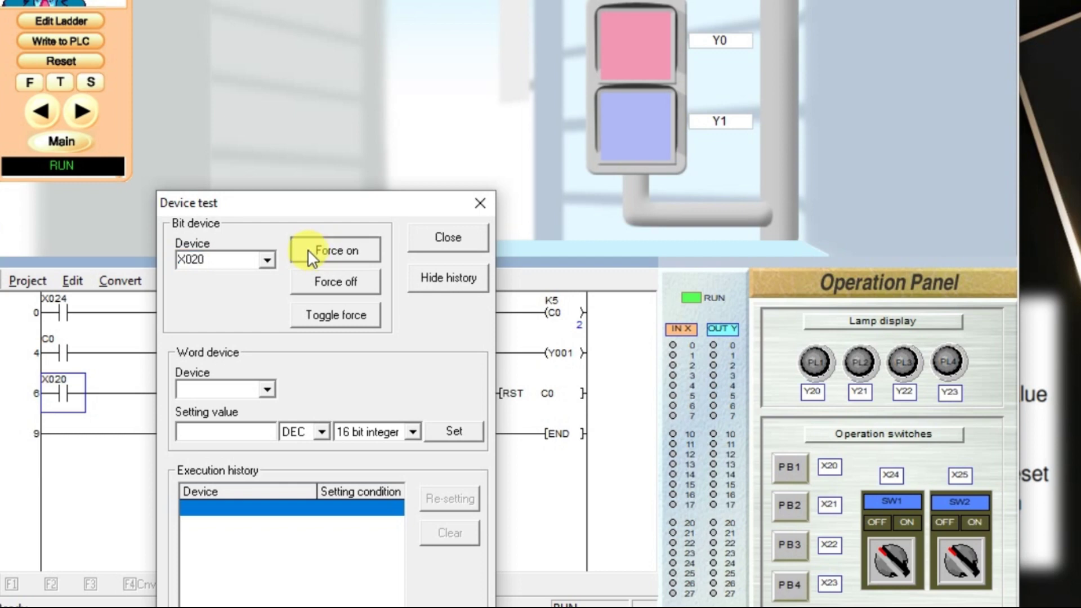
pyautogui.click(446, 239)
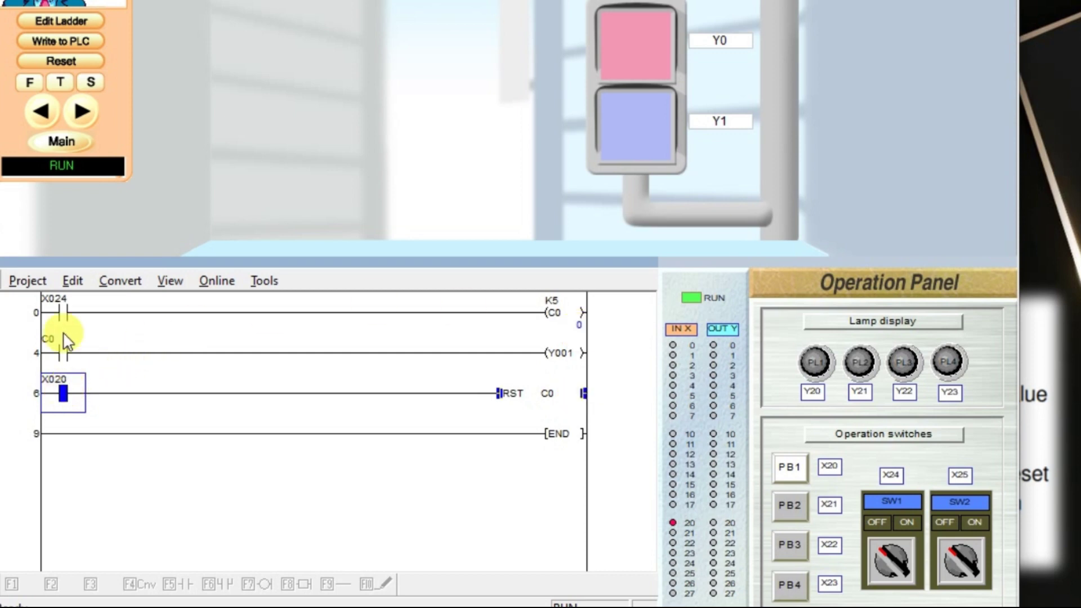
# - Toggle X024 repeatedly, confirming C0 stays at 0 while X020 is held on
pyautogui.click(887, 559)
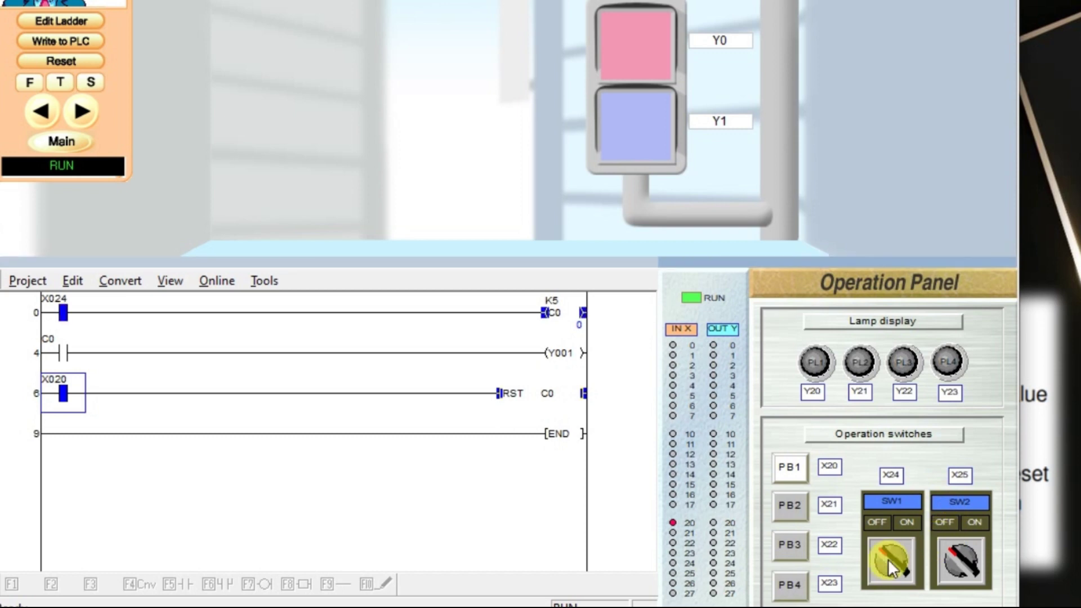
pyautogui.click(887, 559)
pyautogui.click(888, 560)
pyautogui.click(888, 560)
pyautogui.click(888, 559)
pyautogui.click(887, 559)
pyautogui.click(888, 559)
pyautogui.click(888, 559)
pyautogui.click(887, 558)
pyautogui.click(887, 558)
pyautogui.click(888, 558)
pyautogui.click(887, 559)
pyautogui.click(888, 559)
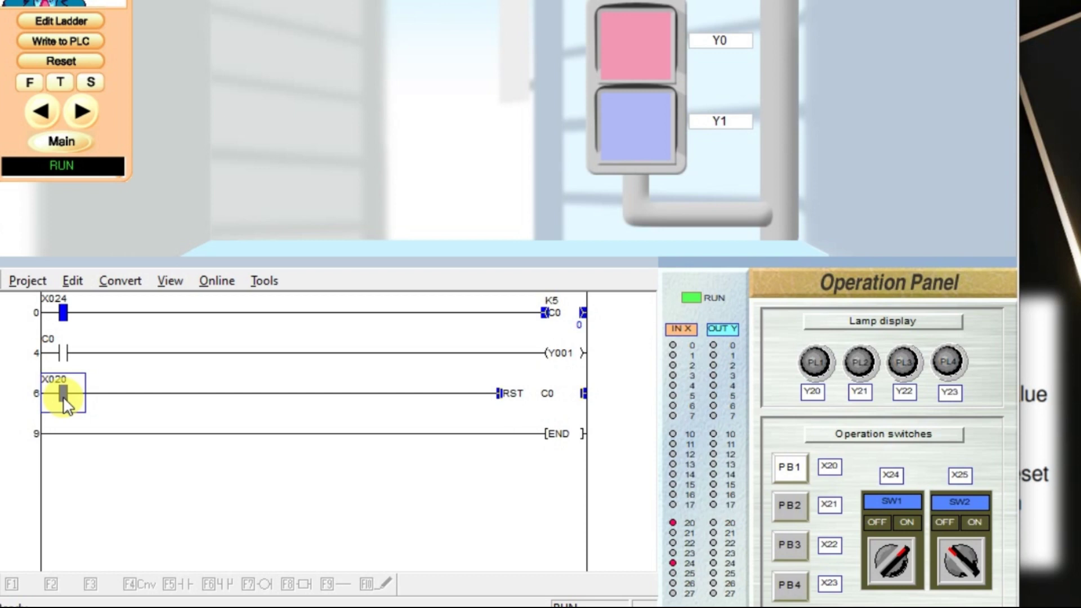
pyautogui.rightClick(64, 396)
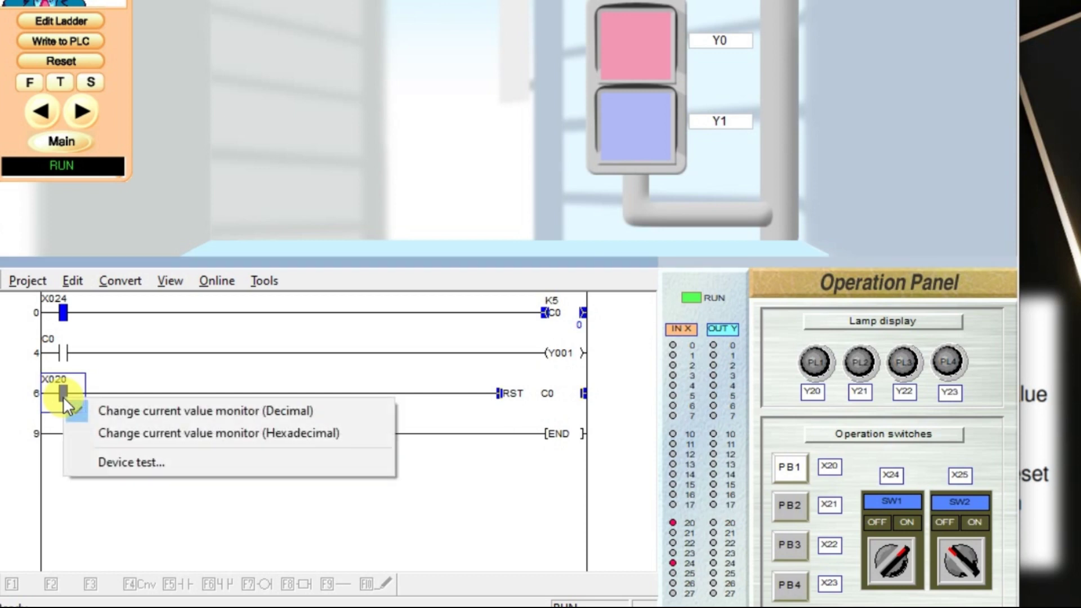
# - Force X020 off in the Device test dialog to release the reset
pyautogui.click(162, 461)
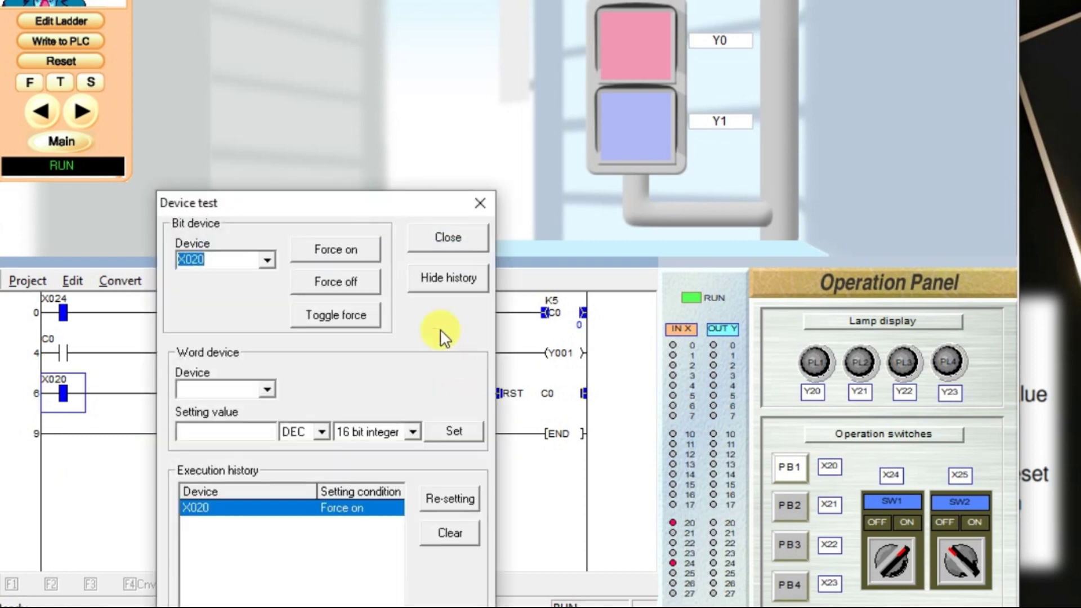
pyautogui.click(362, 280)
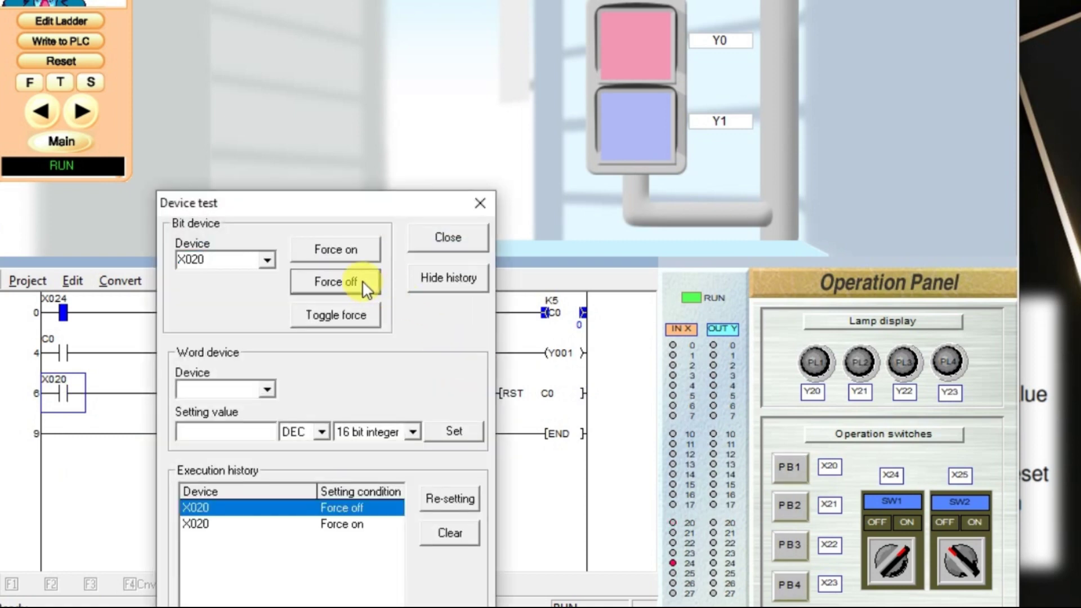
pyautogui.click(446, 240)
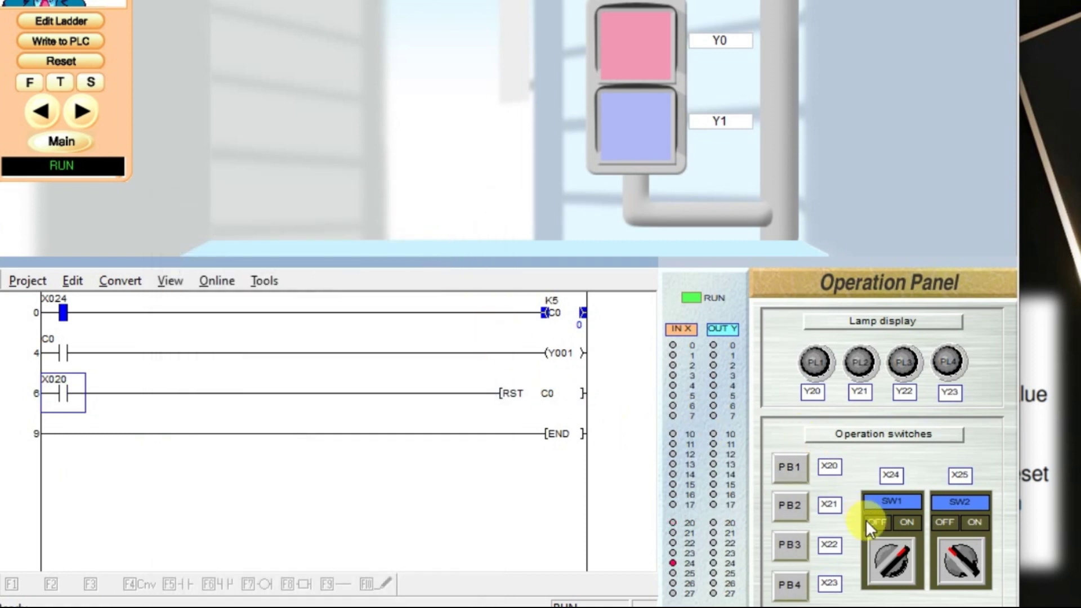
# - Toggle X024 until C0 counts up to 3
pyautogui.click(886, 551)
pyautogui.click(886, 551)
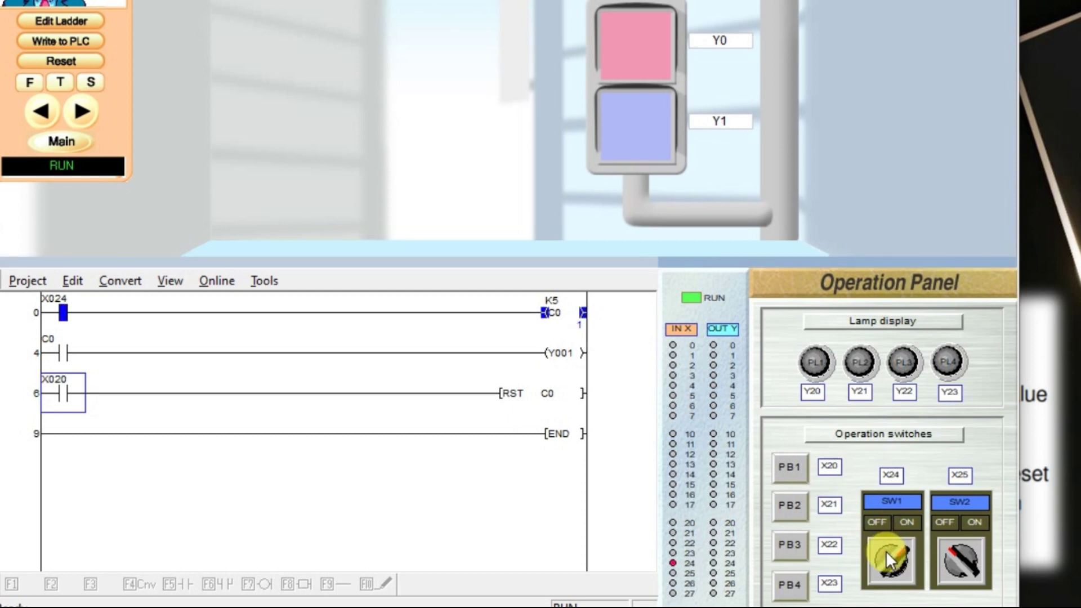
pyautogui.click(886, 551)
pyautogui.click(885, 551)
pyautogui.click(886, 551)
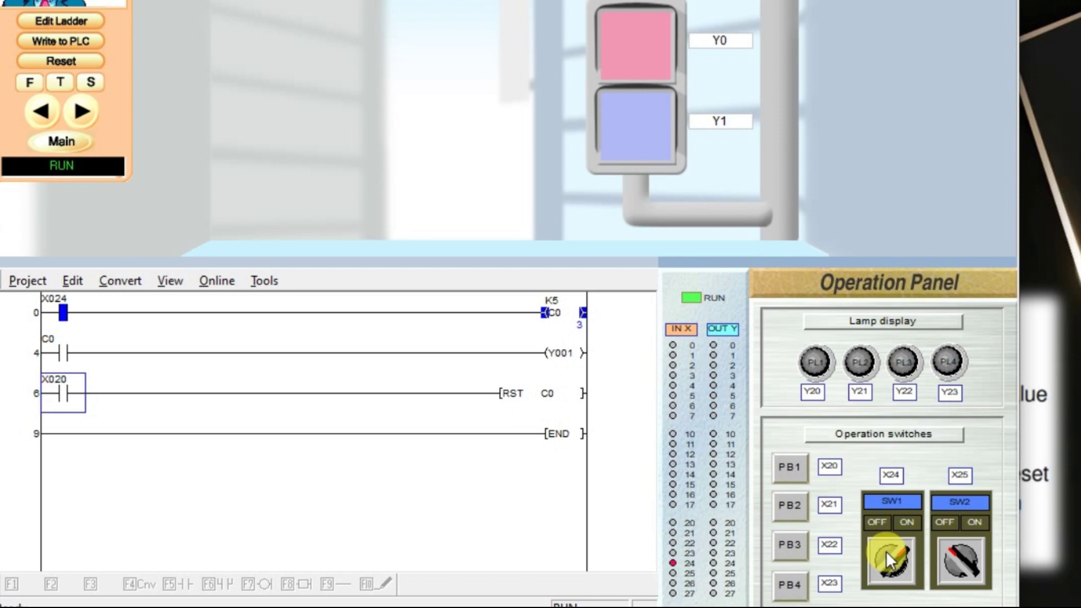